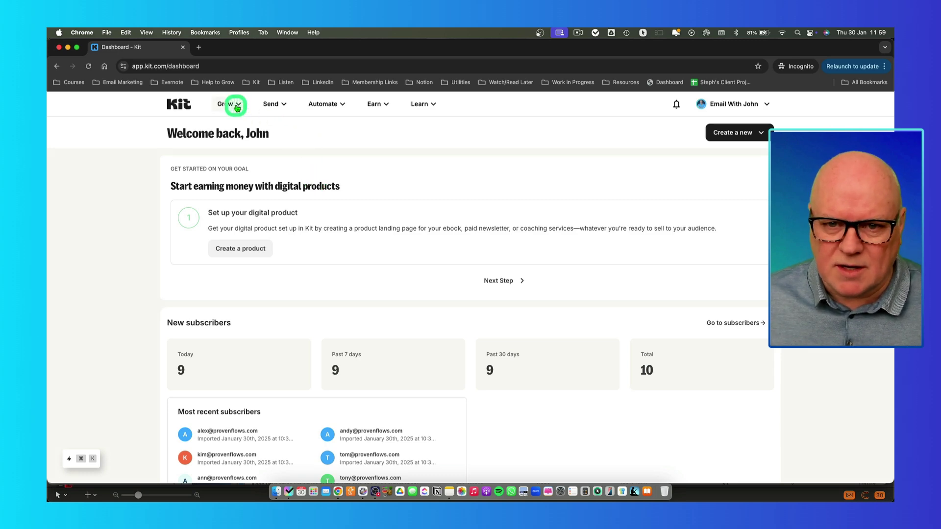
- Start a new email template from the Platform starting point
{"action": "left_click", "coordinate": [270, 104]}
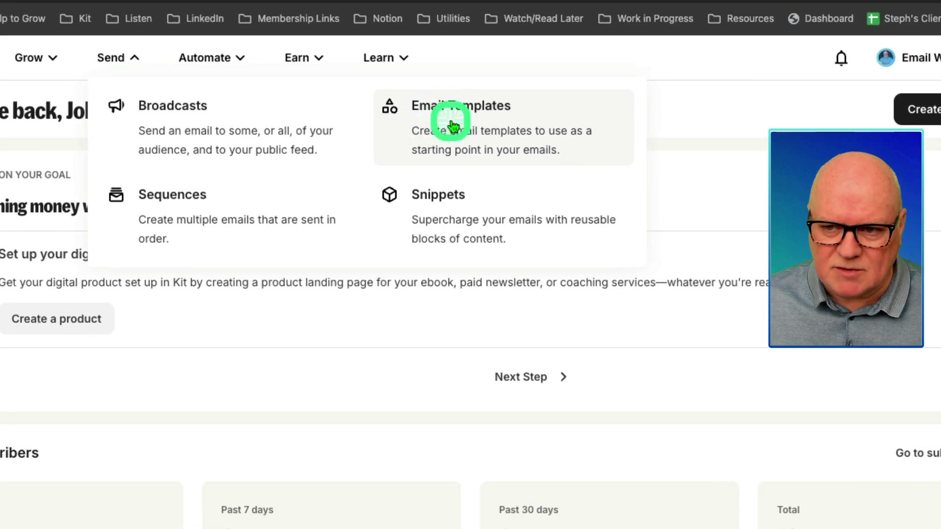
{"action": "left_click", "coordinate": [453, 127]}
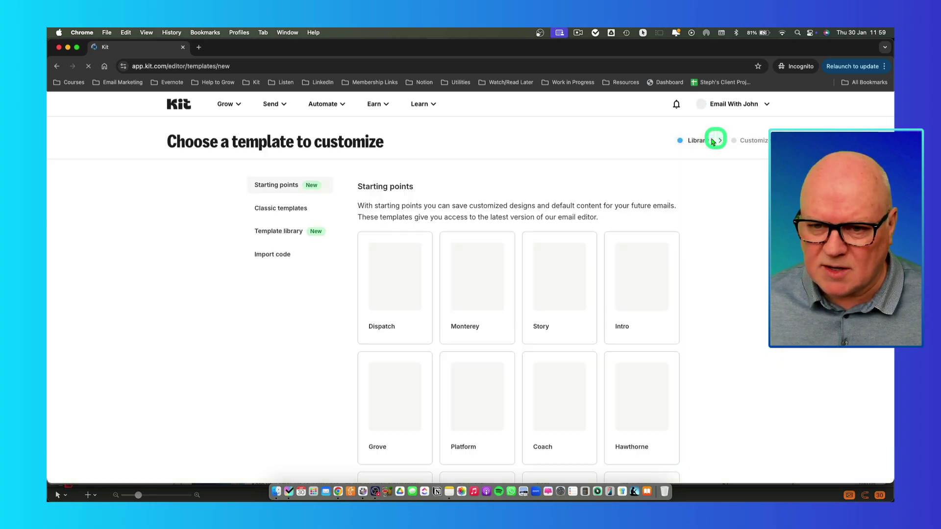
{"action": "scroll", "coordinate": [281, 335], "scroll_direction": "down", "scroll_amount": 15}
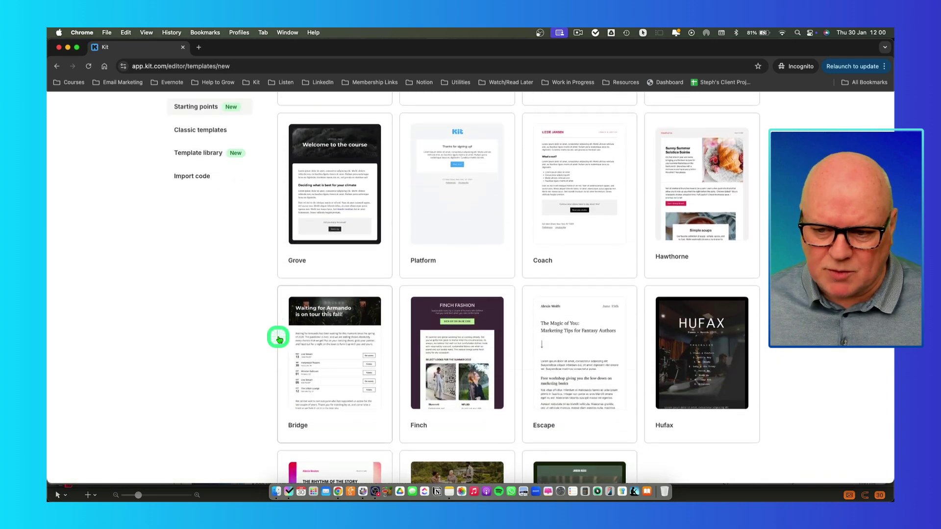
{"action": "scroll", "coordinate": [279, 339], "scroll_direction": "down", "scroll_amount": 2}
{"action": "scroll", "coordinate": [279, 339], "scroll_direction": "up", "scroll_amount": 15}
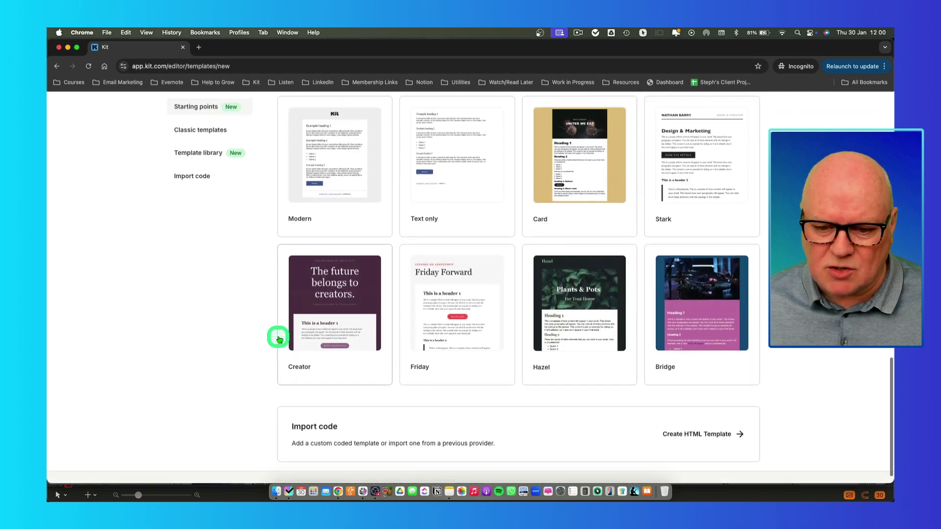
{"action": "scroll", "coordinate": [280, 340], "scroll_direction": "down", "scroll_amount": 1}
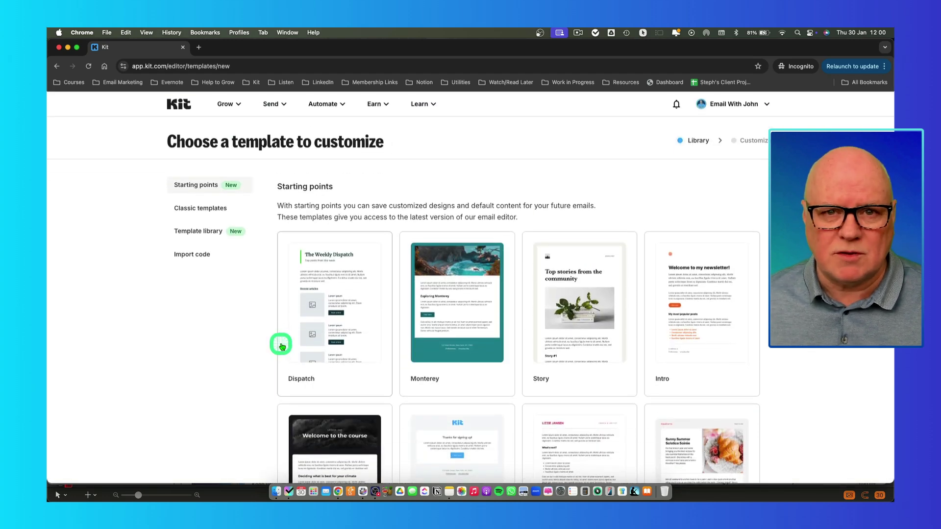
{"action": "scroll", "coordinate": [281, 336], "scroll_direction": "down", "scroll_amount": 5}
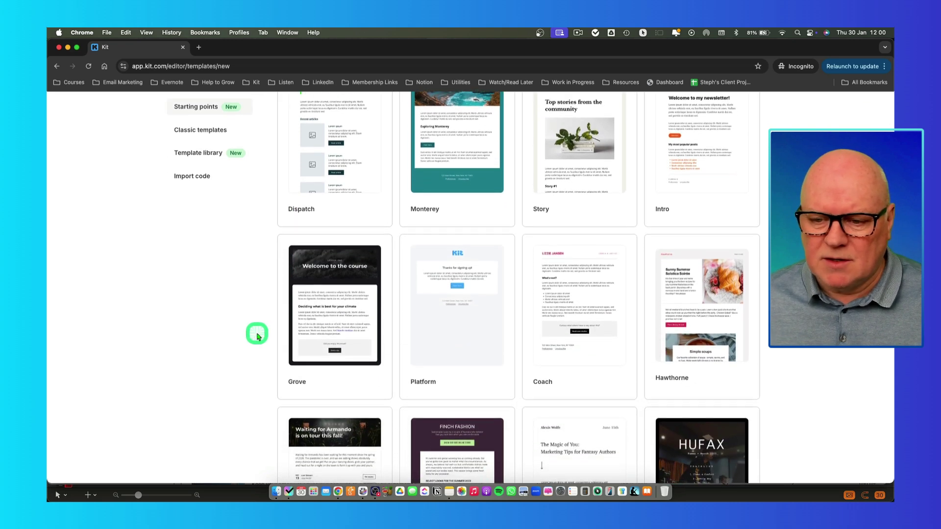
{"action": "scroll", "coordinate": [343, 328], "scroll_direction": "down", "scroll_amount": 1}
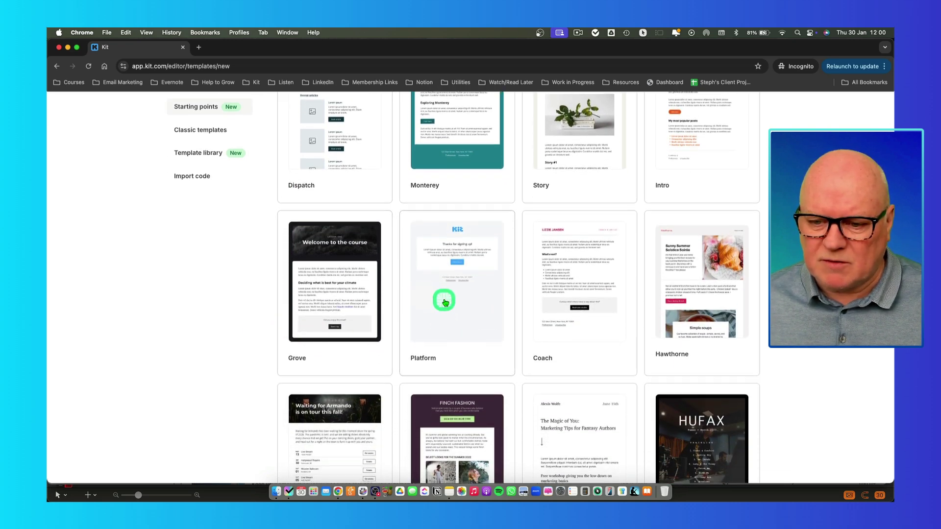
{"action": "left_click", "coordinate": [447, 315]}
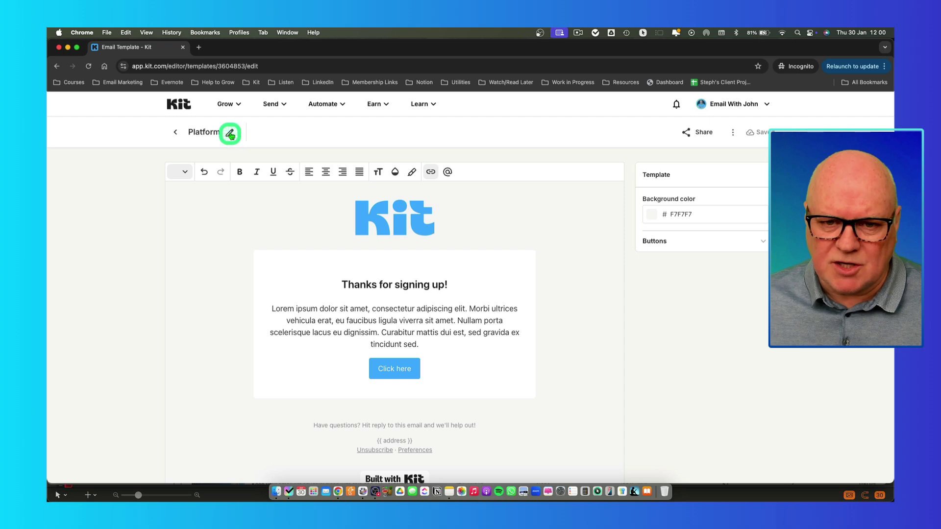
- Rename the template to "Weekly Newsletter"
{"action": "left_click", "coordinate": [210, 132]}
{"action": "left_click", "coordinate": [338, 142]}
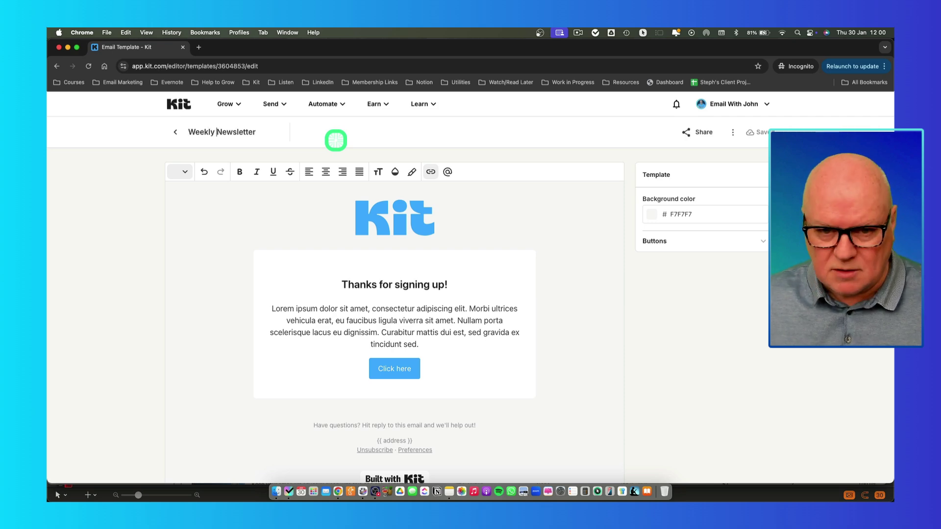
{"action": "left_click", "coordinate": [336, 141]}
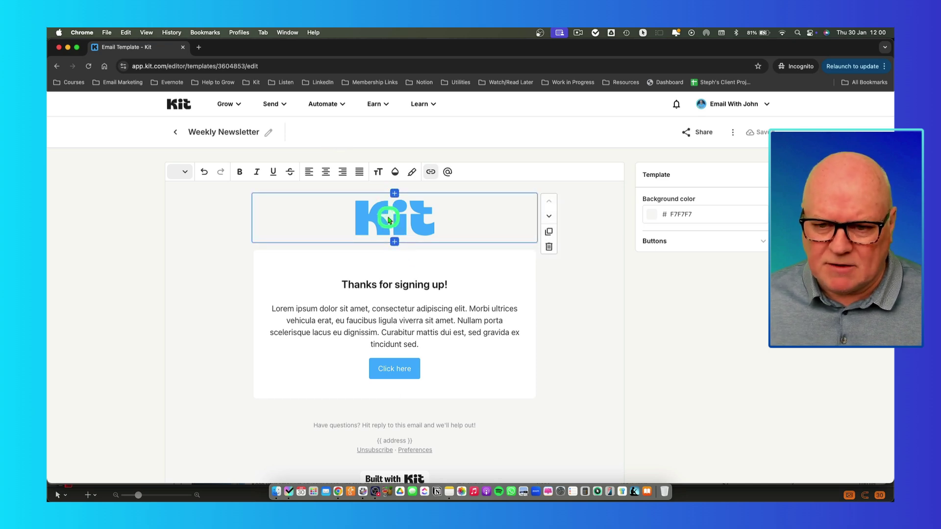
- Replace the Kit logo above the content box with the uploaded three-badge image and set its width to 166 px
{"action": "left_click", "coordinate": [399, 219]}
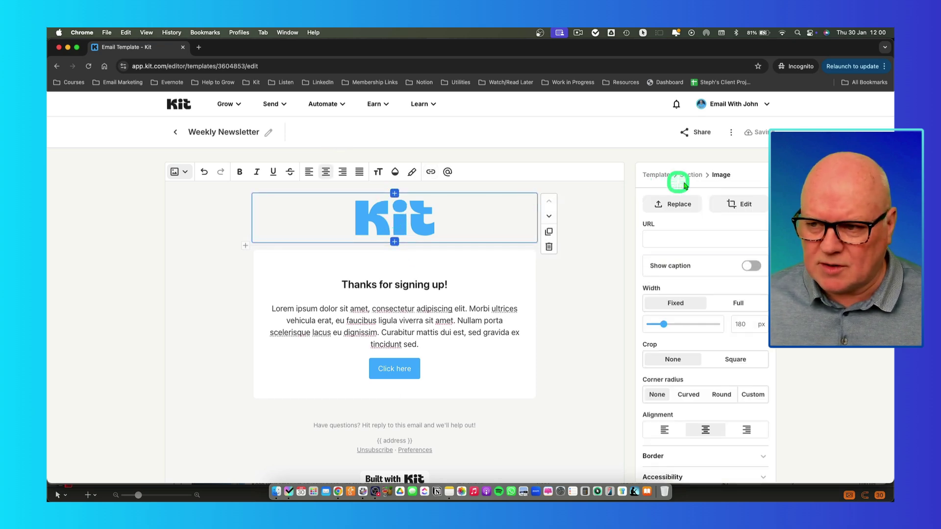
{"action": "left_click", "coordinate": [673, 203]}
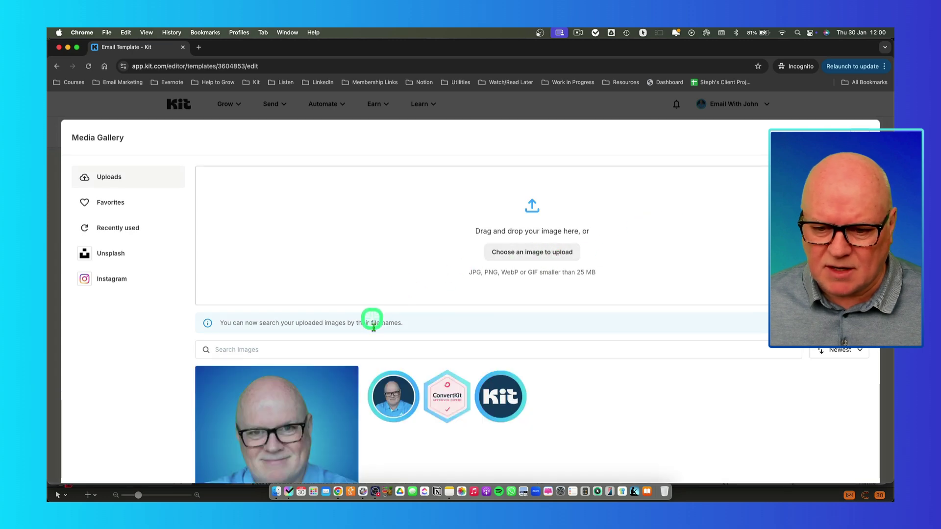
{"action": "left_click", "coordinate": [384, 392]}
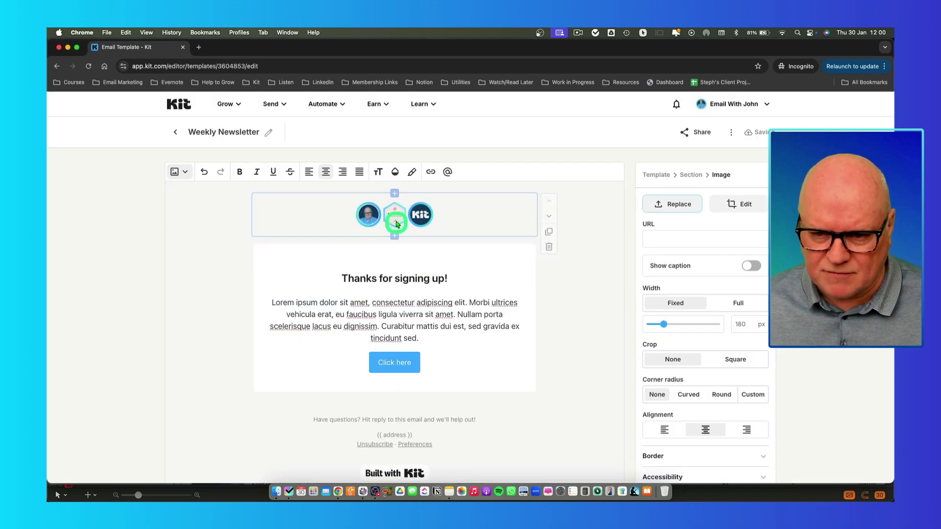
{"action": "scroll", "coordinate": [638, 302], "scroll_direction": "down", "scroll_amount": 1}
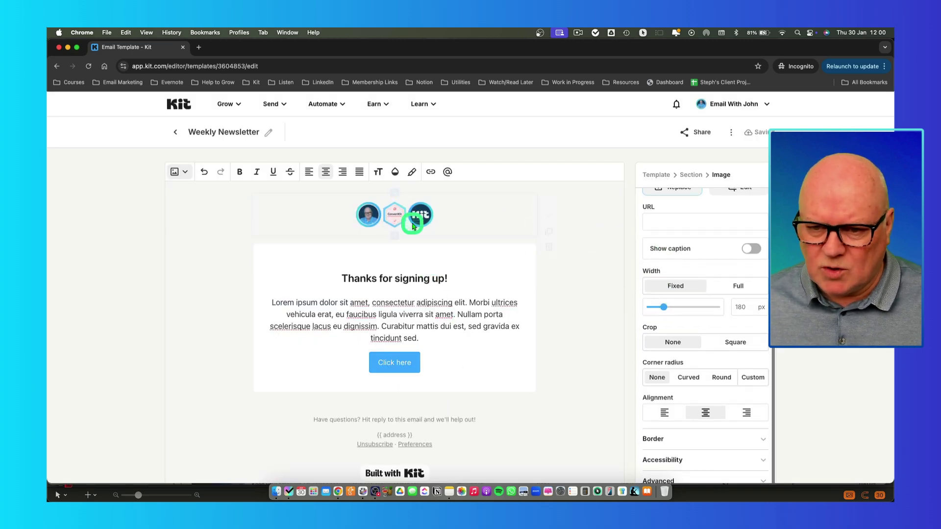
{"action": "mouse_move", "coordinate": [664, 307]}
{"action": "left_mouse_down"}
{"action": "mouse_move", "coordinate": [672, 308]}
{"action": "mouse_move", "coordinate": [665, 308]}
{"action": "left_mouse_up"}
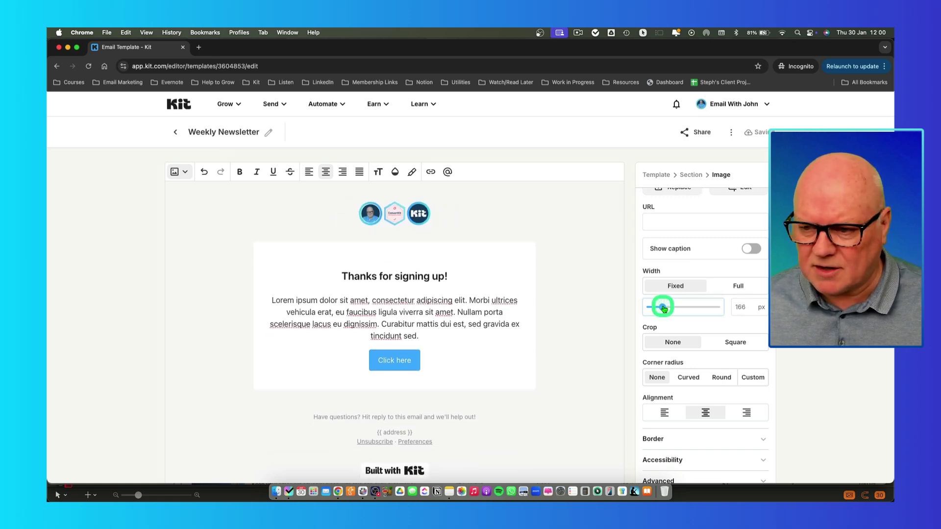
- Remove the "Thanks for signing up!" heading and the placeholder paragraph, and left-align the empty text line
{"action": "left_click", "coordinate": [392, 277]}
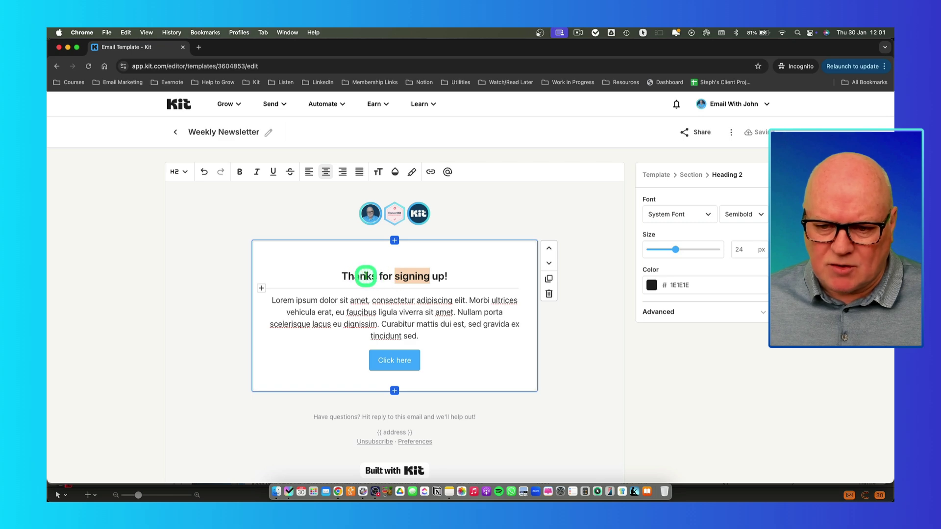
{"action": "triple_click", "coordinate": [366, 276]}
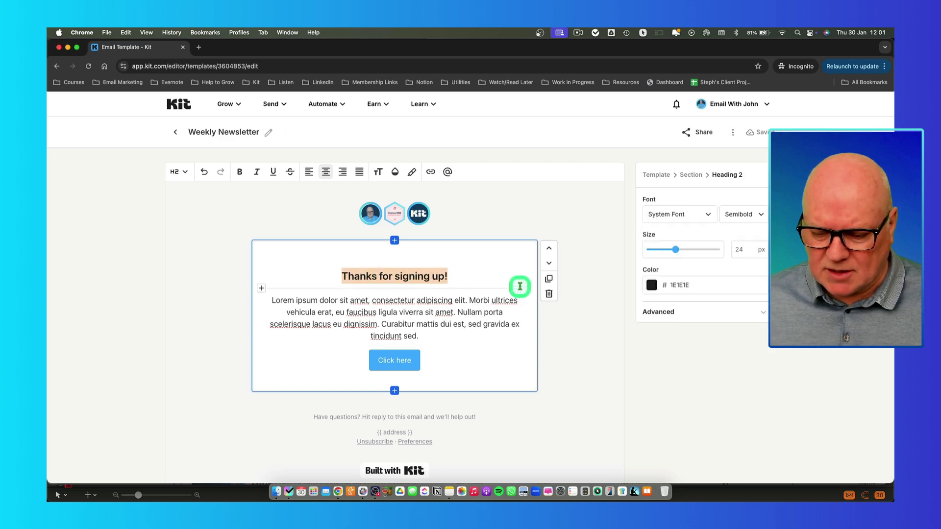
{"action": "key", "text": "BackSpace"}
{"action": "left_click_drag", "start_coordinate": [441, 338], "coordinate": [269, 298]}
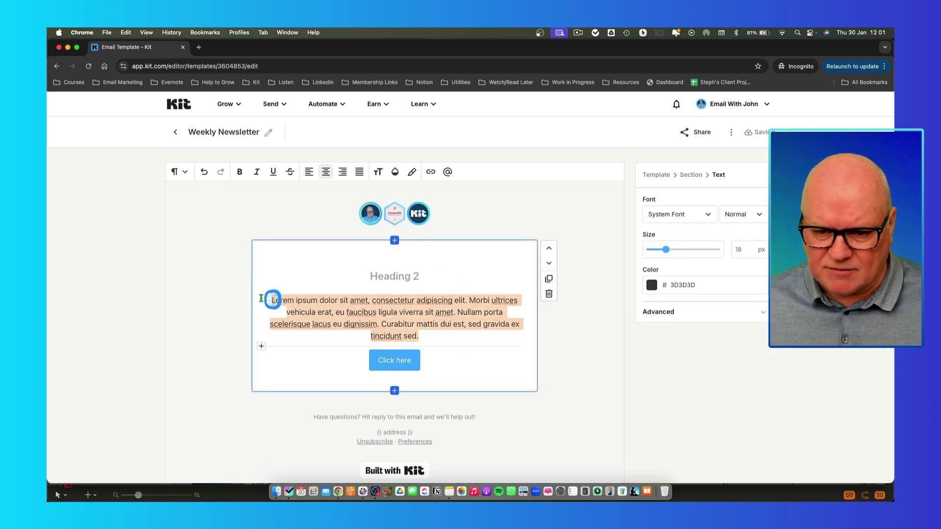
{"action": "key", "text": "BackSpace"}
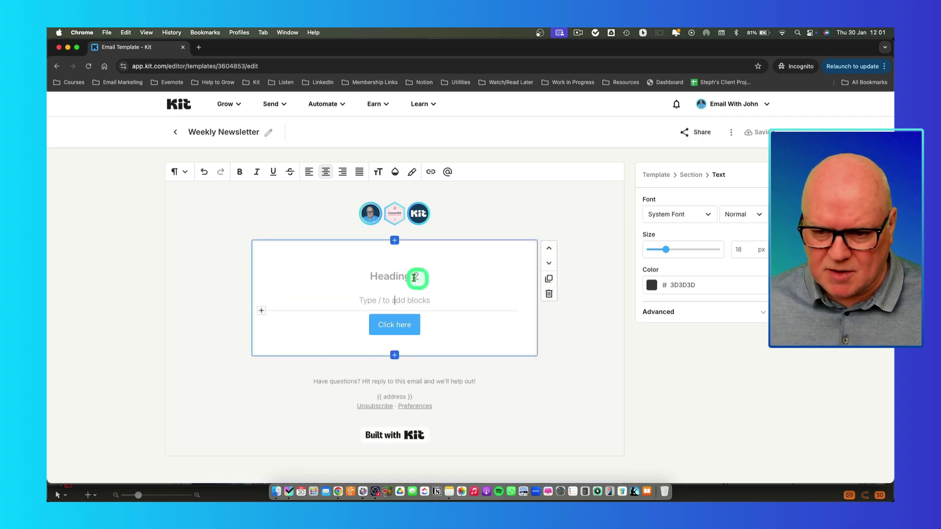
{"action": "left_click", "coordinate": [416, 277]}
{"action": "key", "text": "BackSpace"}
{"action": "left_click", "coordinate": [309, 172]}
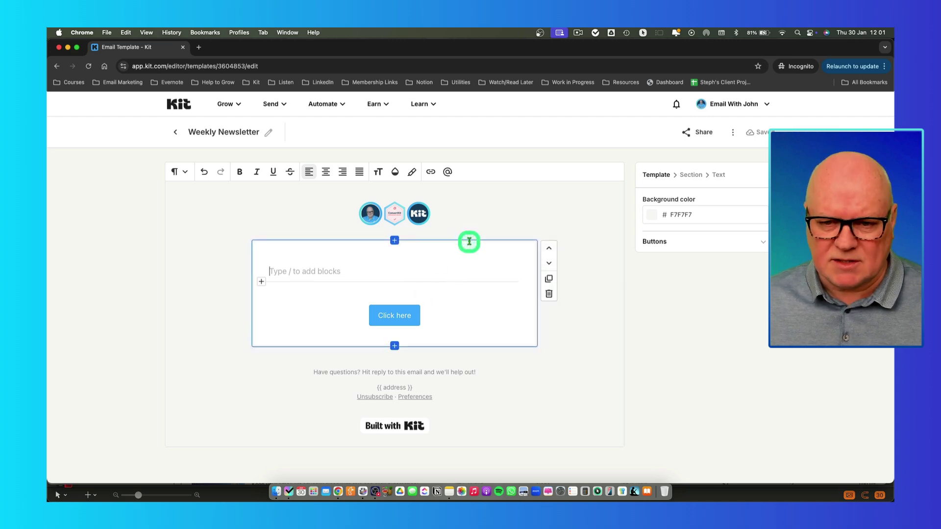
- Add the greeting "Hello" with the subscriber first-name personalization and the fallback "there", followed by a comma
{"action": "left_click", "coordinate": [448, 171]}
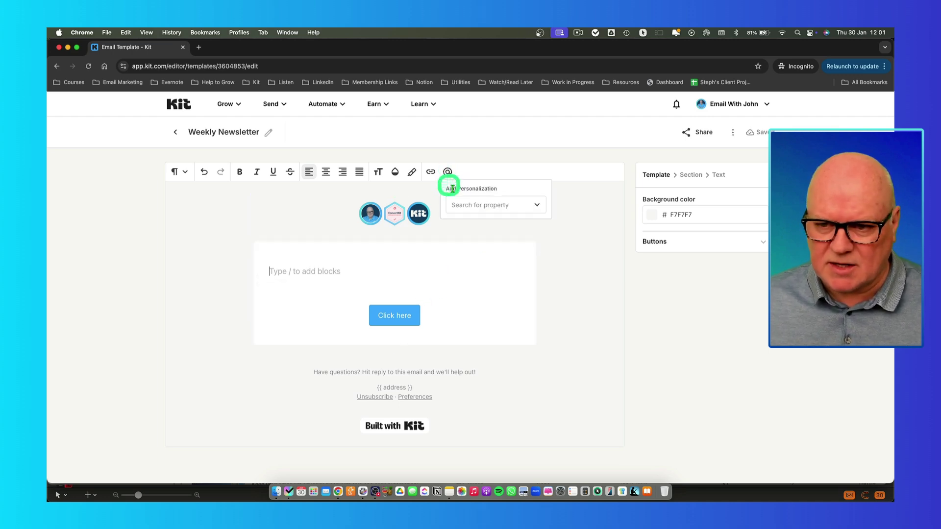
{"action": "left_click", "coordinate": [450, 174]}
{"action": "left_click", "coordinate": [450, 174]}
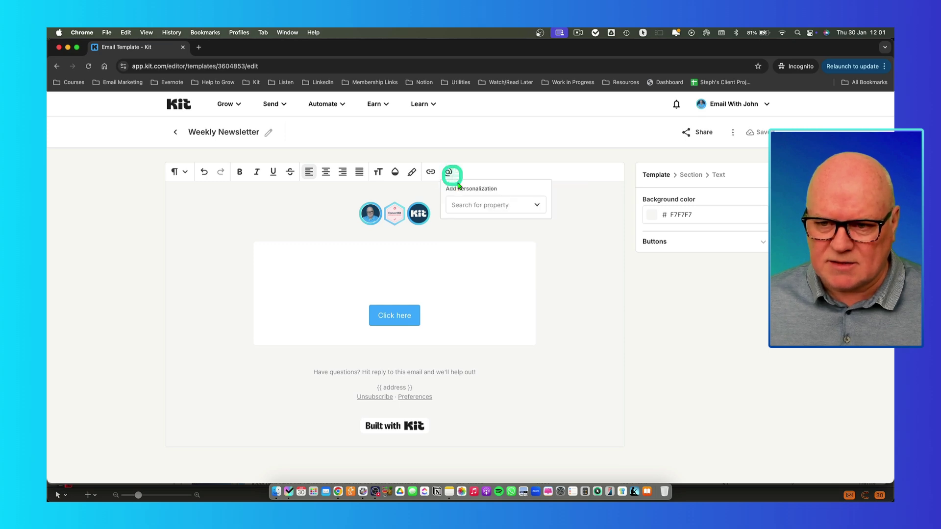
{"action": "left_click", "coordinate": [495, 248]}
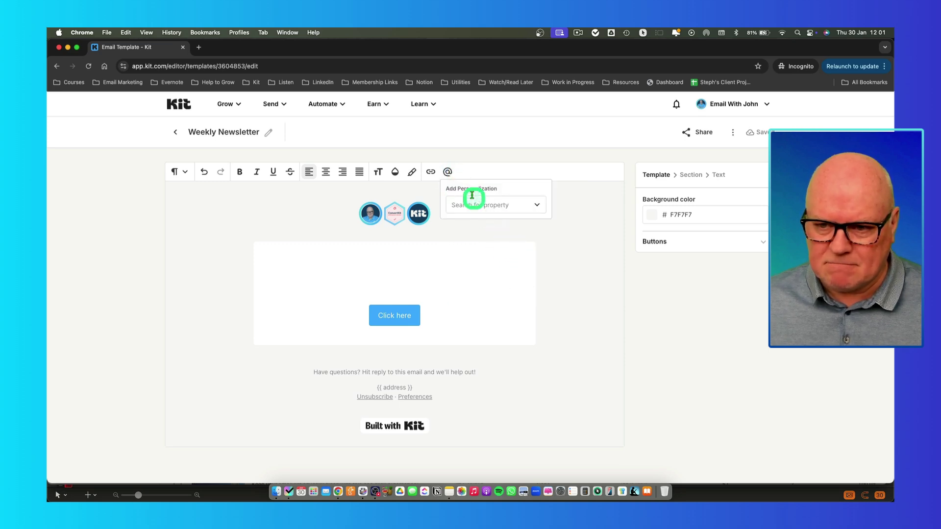
{"action": "left_click", "coordinate": [472, 195]}
{"action": "left_click", "coordinate": [489, 242]}
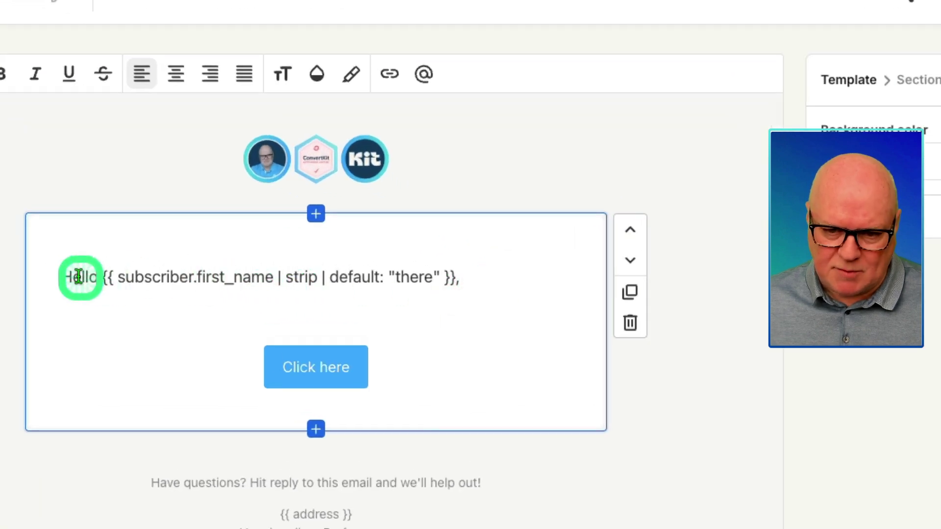
- Change the greeting's opening word to "Hi" in front of the first-name personalization
{"action": "double_click", "coordinate": [78, 277]}
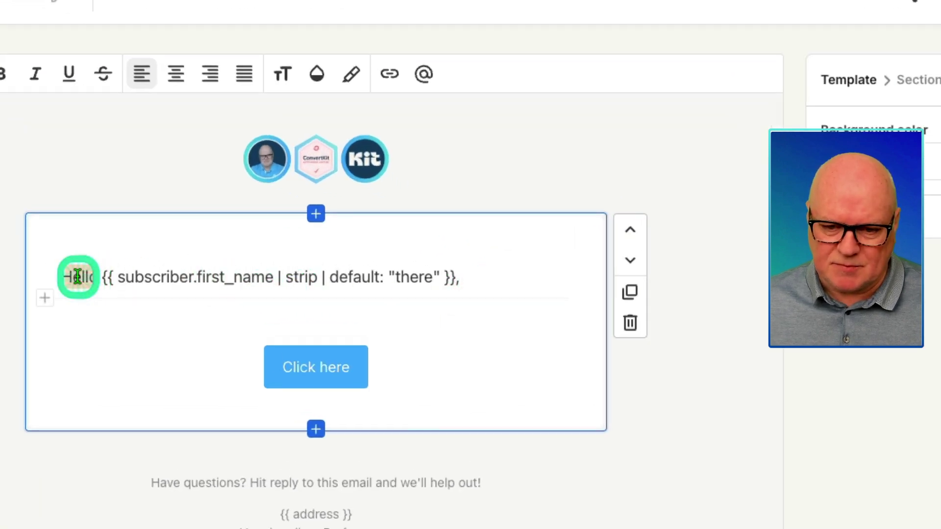
{"action": "type", "text": "Hi"}
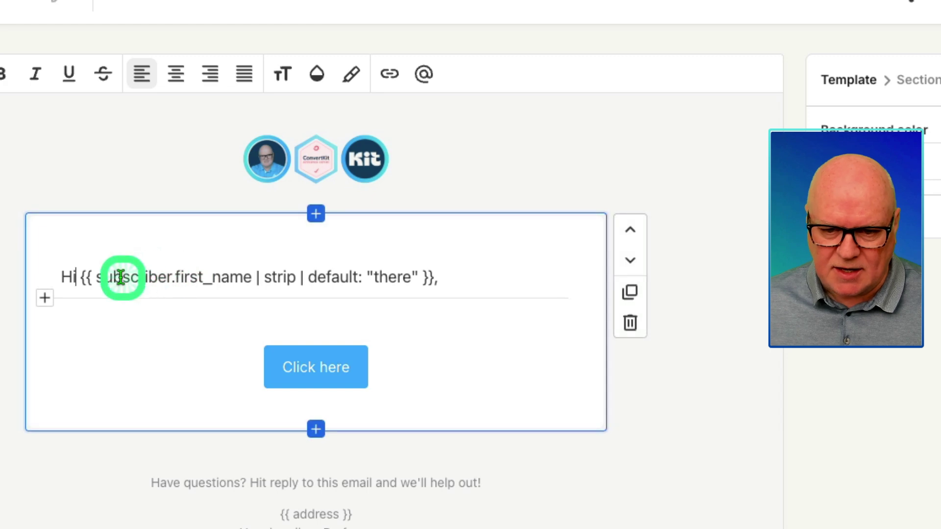
{"action": "left_click", "coordinate": [221, 277]}
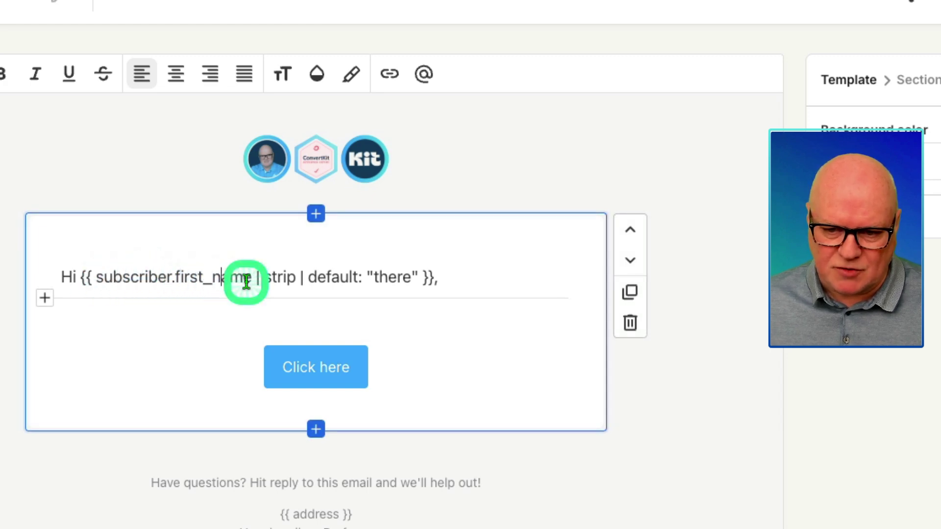
{"action": "left_click_drag", "start_coordinate": [246, 281], "coordinate": [105, 276]}
{"action": "left_click", "coordinate": [124, 278]}
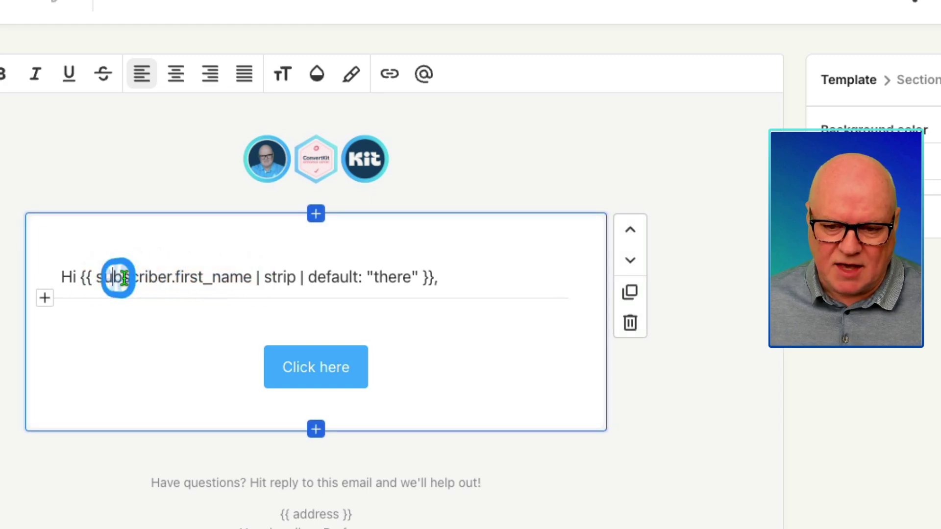
{"action": "double_click", "coordinate": [393, 278]}
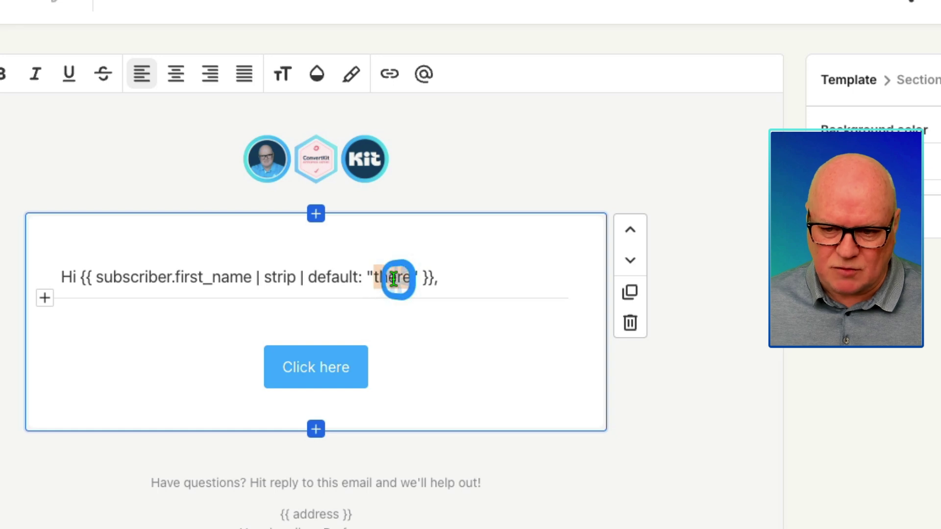
{"action": "left_click", "coordinate": [464, 281]}
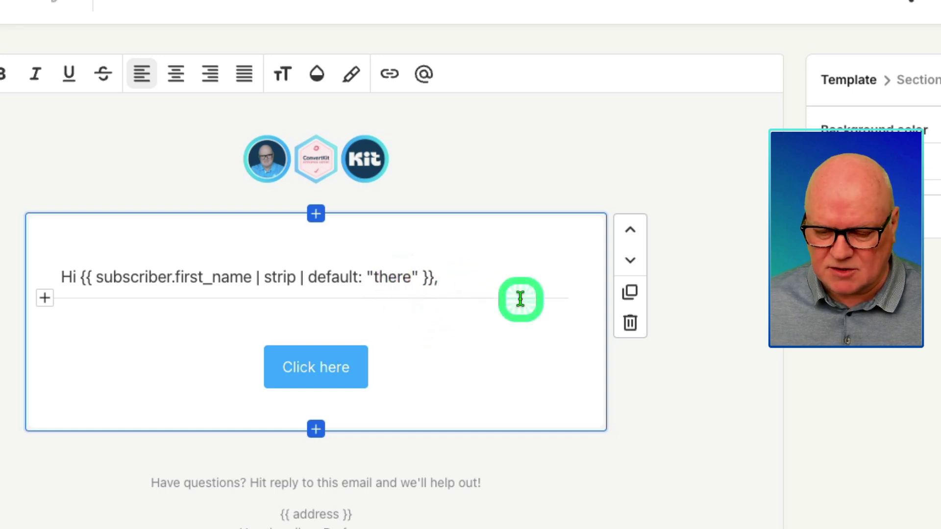
- Delete the "Click here" button from the content section
{"action": "left_click", "coordinate": [342, 372]}
{"action": "left_click_drag", "start_coordinate": [390, 367], "coordinate": [260, 351]}
{"action": "key", "text": "BackSpace"}
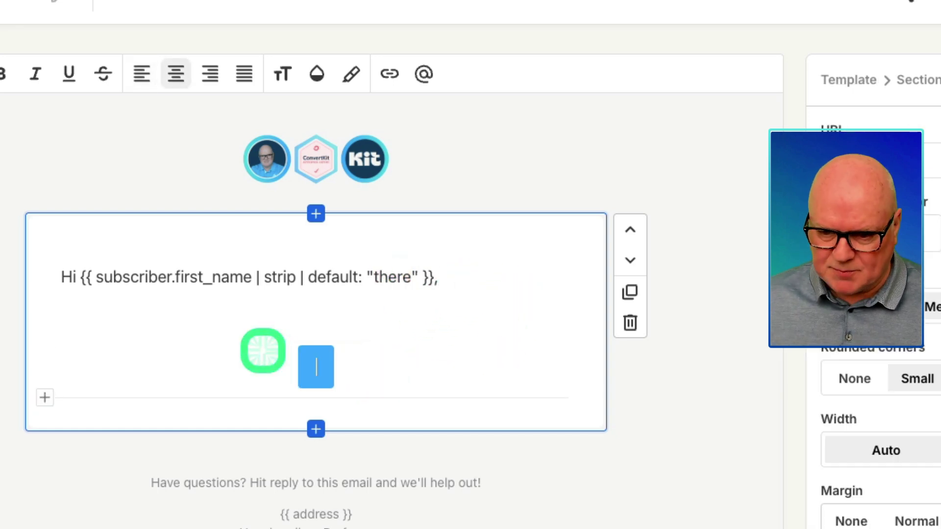
{"action": "key", "text": "BackSpace"}
{"action": "key", "text": "BackSpace"}
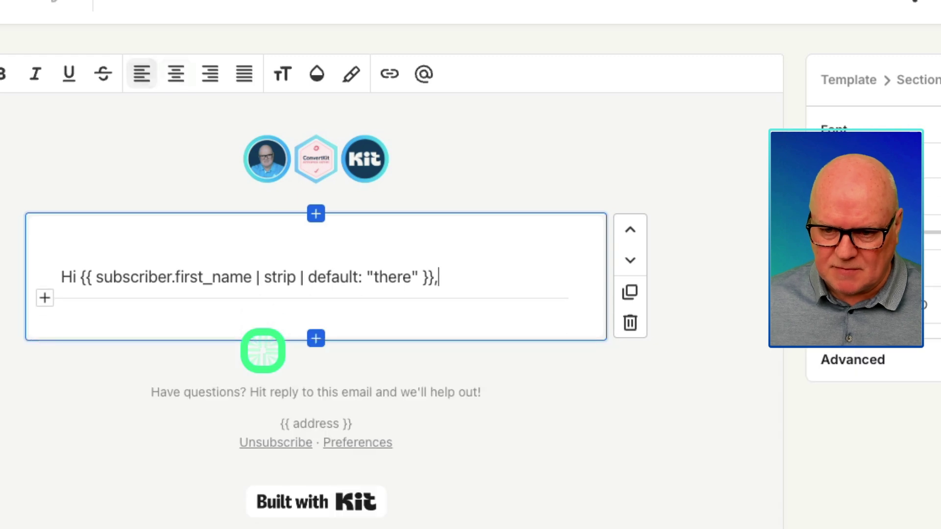
- Leave blank lines below the greeting and add the sign-off "Cheers," with the sender's first name beneath it
{"action": "key", "text": "Return"}
{"action": "key", "text": "Return"}
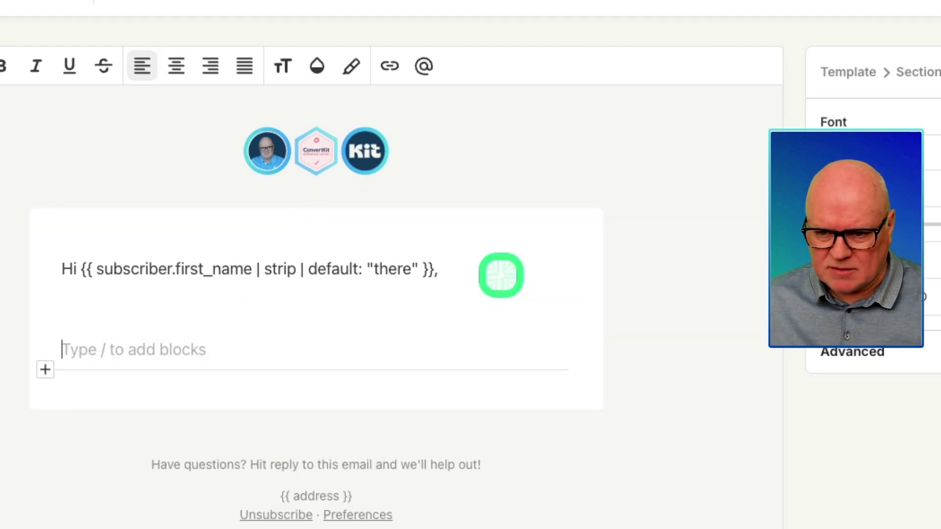
{"action": "type", "text": "Ch"}
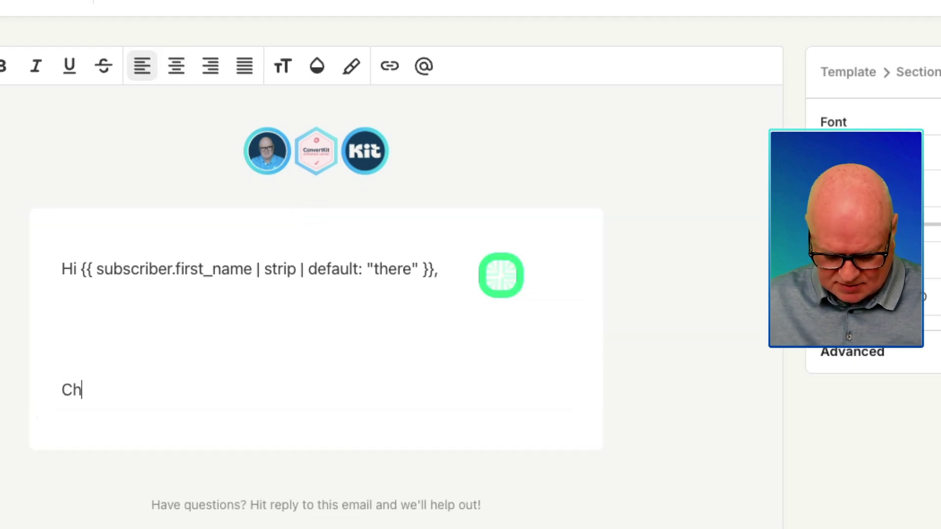
{"action": "type", "text": "eers,"}
{"action": "key", "text": "Return"}
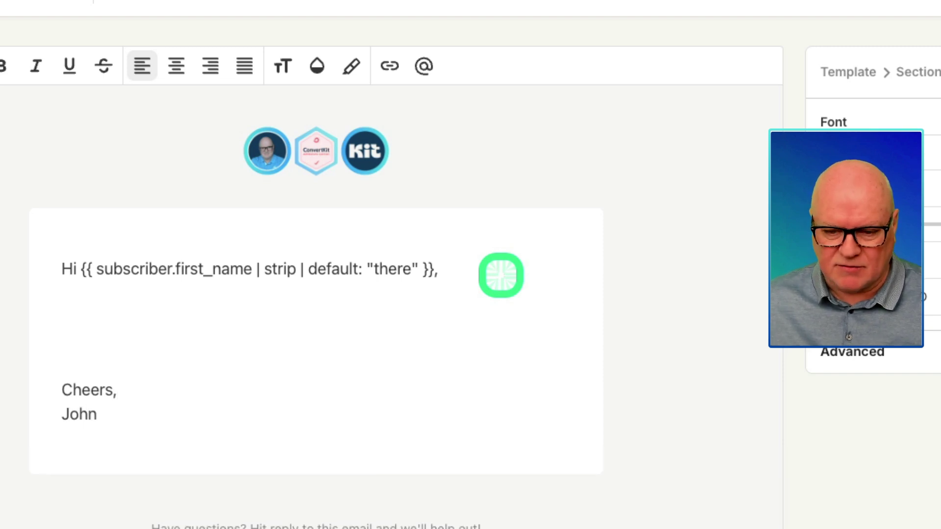
{"action": "key", "text": "Up"}
{"action": "key", "text": "Up"}
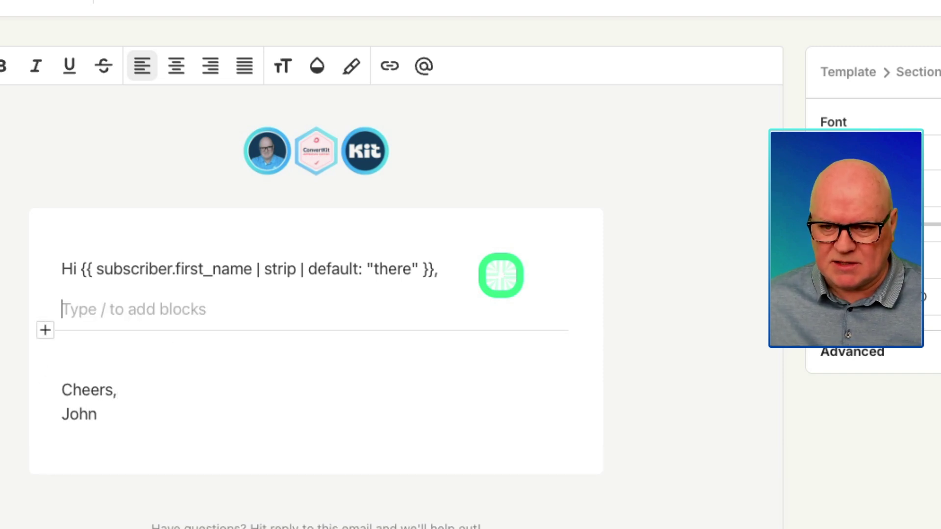
{"action": "key", "text": "Down"}
{"action": "key", "text": "Down"}
{"action": "key", "text": "Down"}
{"action": "key", "text": "Down"}
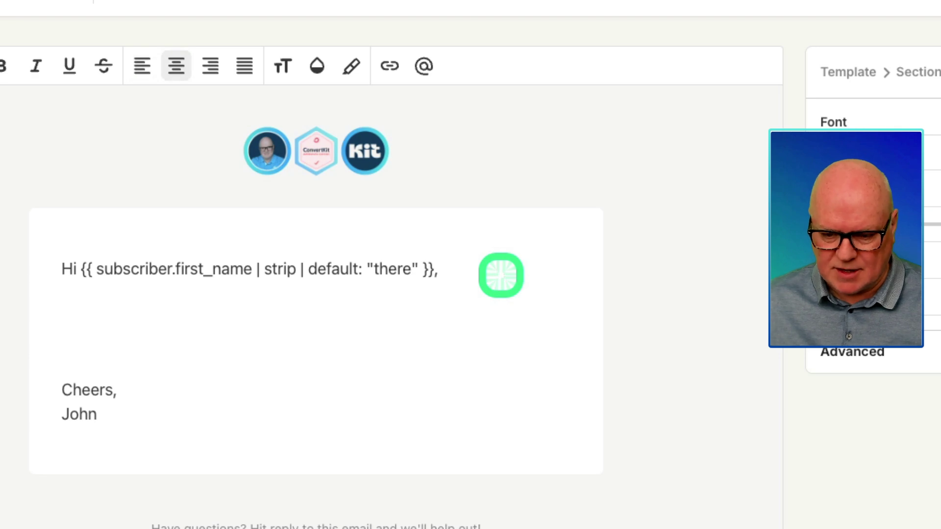
{"action": "left_click", "coordinate": [120, 308]}
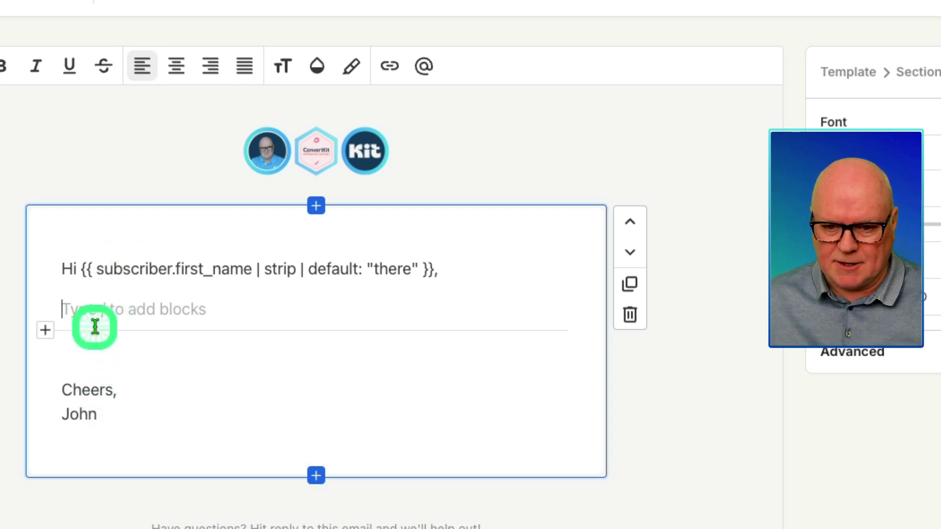
- Delete the typed "Cheers," sign-off and the sender's first name beneath it
{"action": "left_click", "coordinate": [80, 376]}
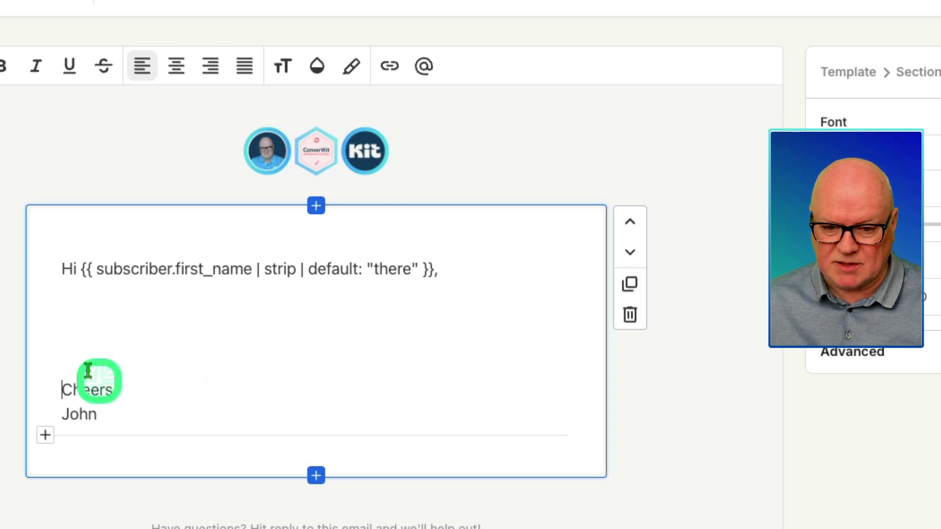
{"action": "left_click_drag", "start_coordinate": [101, 414], "coordinate": [62, 392]}
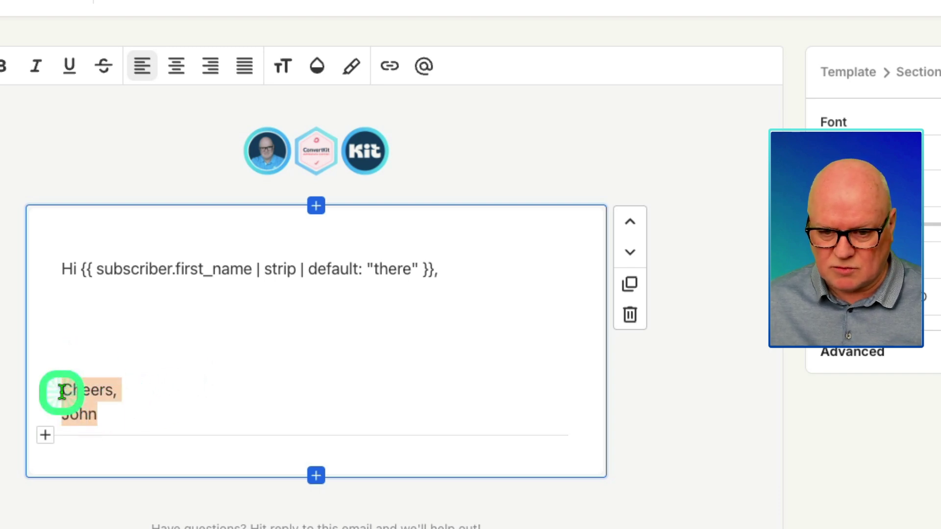
{"action": "key", "text": "BackSpace"}
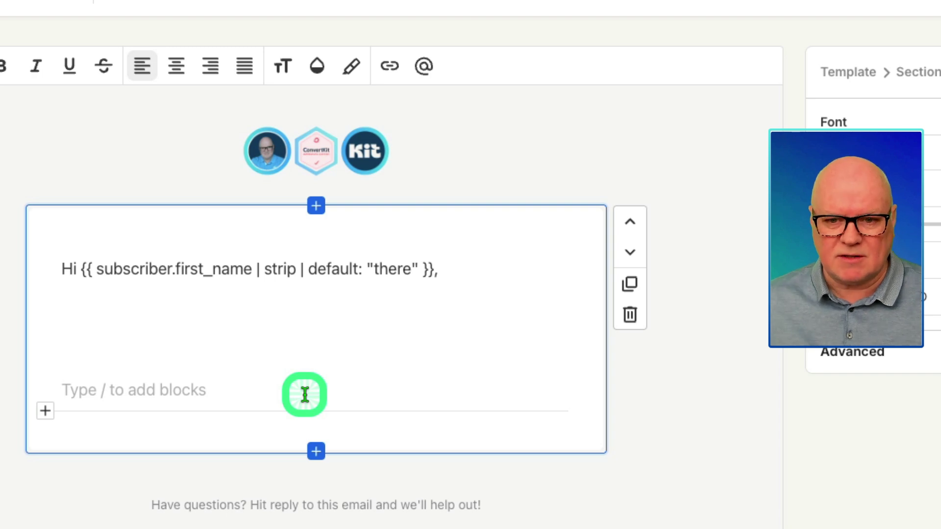
- Insert the "Email Signature" block snippet on the empty line where the sign-off was
{"action": "left_click", "coordinate": [46, 412]}
{"action": "scroll", "coordinate": [206, 504], "scroll_direction": "down", "scroll_amount": 5}
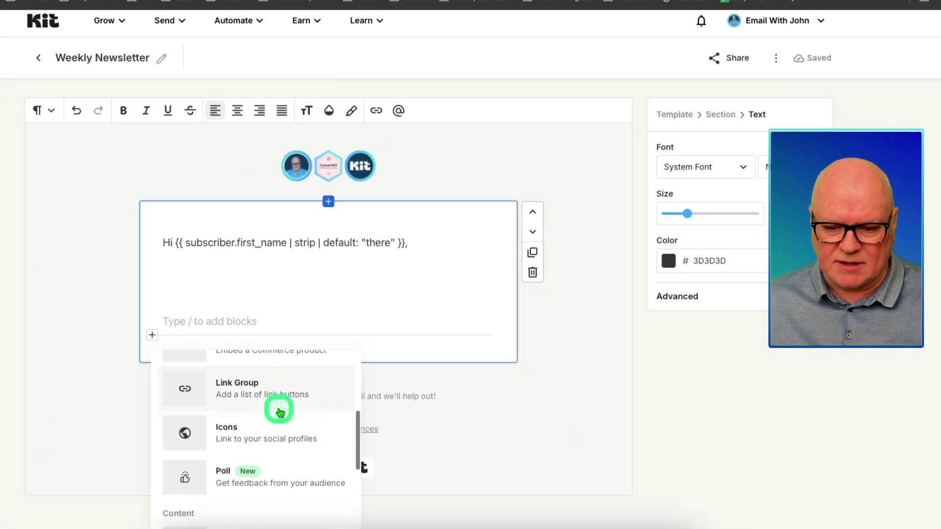
{"action": "scroll", "coordinate": [277, 421], "scroll_direction": "down", "scroll_amount": 3}
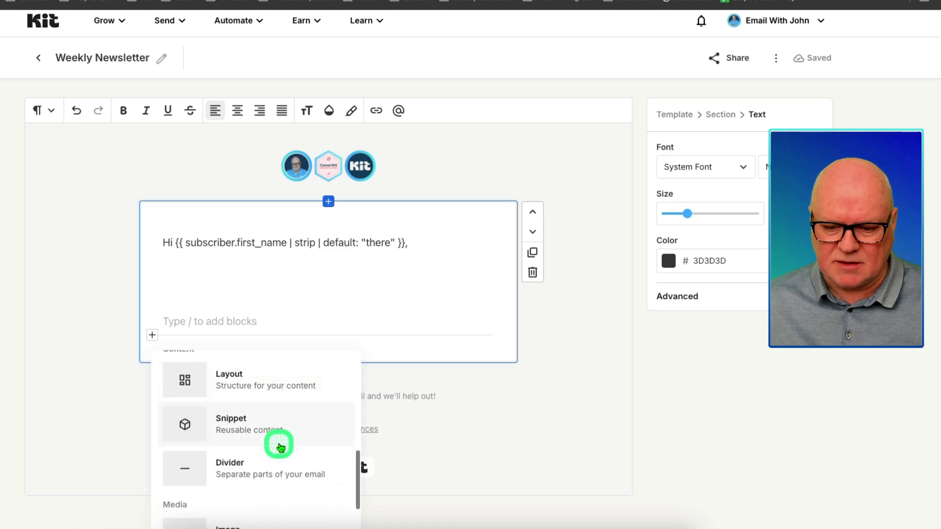
{"action": "left_click", "coordinate": [231, 406]}
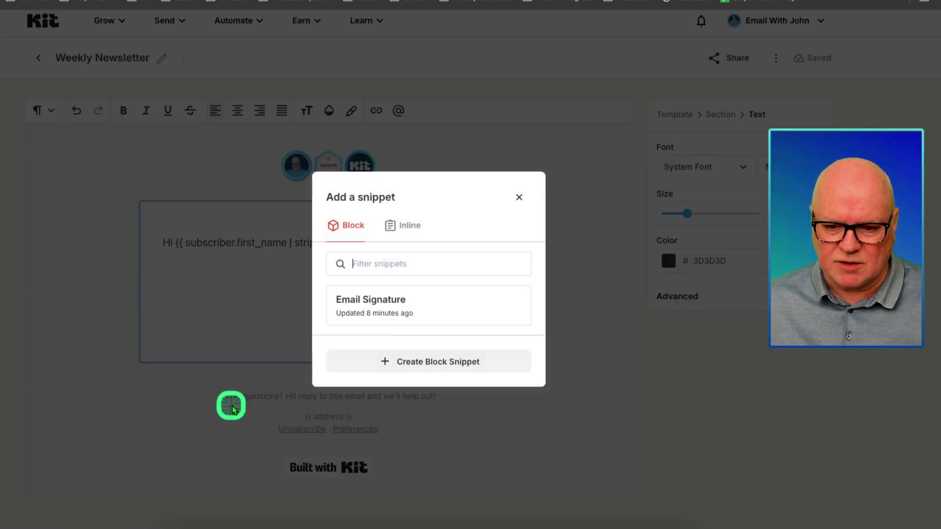
{"action": "left_click", "coordinate": [374, 305]}
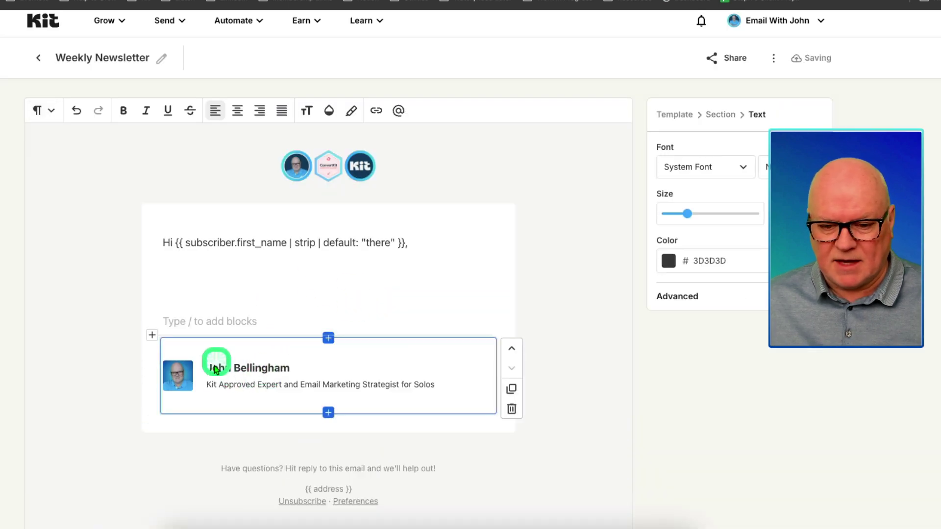
- Look through the content blocks that can be added on the empty line below the greeting
{"action": "left_click", "coordinate": [194, 267]}
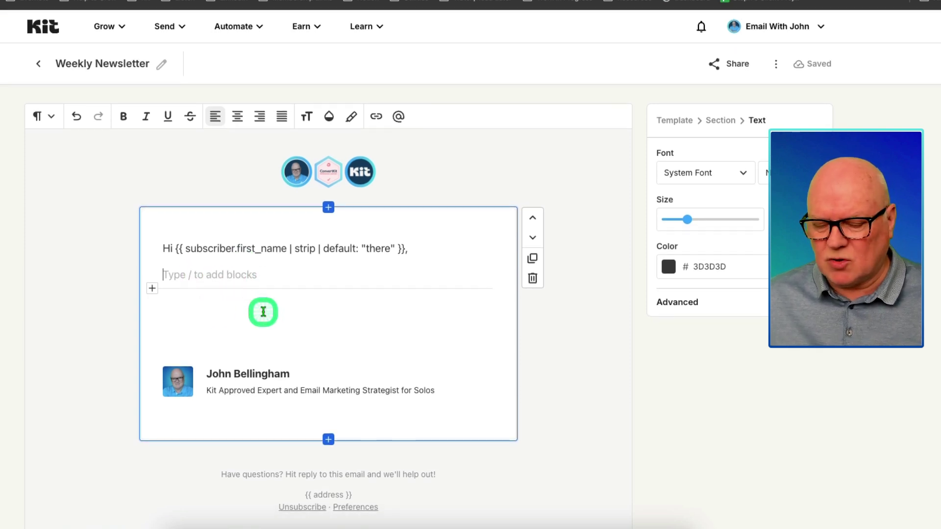
{"action": "scroll", "coordinate": [262, 310], "scroll_direction": "down", "scroll_amount": 4}
{"action": "scroll", "coordinate": [263, 311], "scroll_direction": "up", "scroll_amount": 3}
{"action": "left_click", "coordinate": [152, 259]}
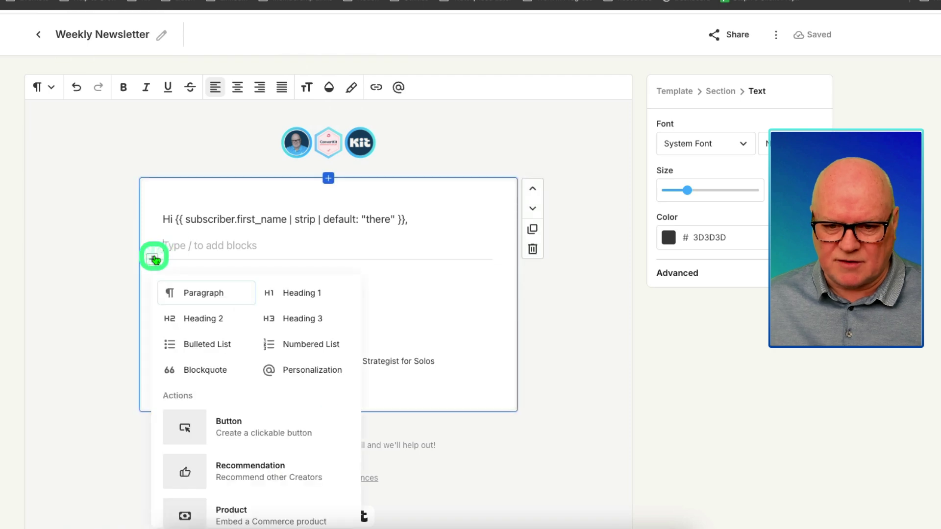
{"action": "scroll", "coordinate": [248, 400], "scroll_direction": "down", "scroll_amount": 3}
{"action": "scroll", "coordinate": [249, 398], "scroll_direction": "down", "scroll_amount": 10}
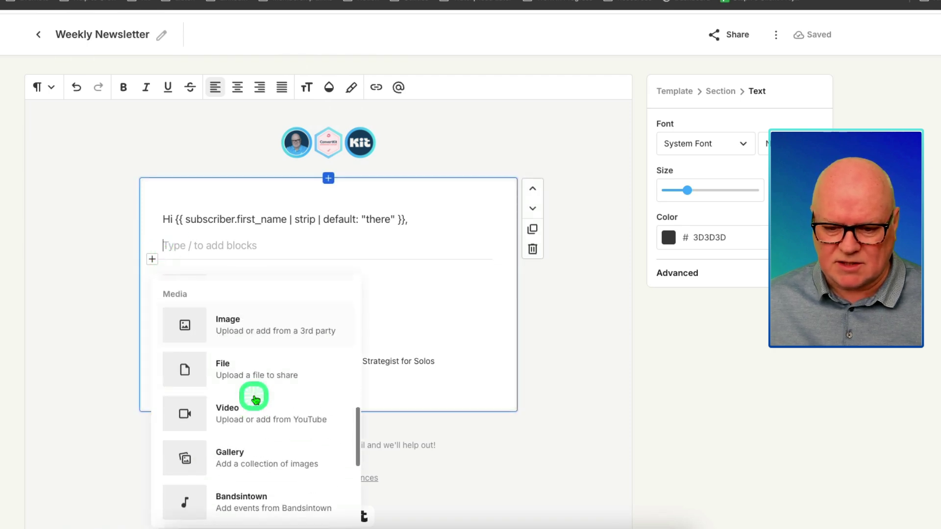
{"action": "scroll", "coordinate": [252, 397], "scroll_direction": "up", "scroll_amount": 10}
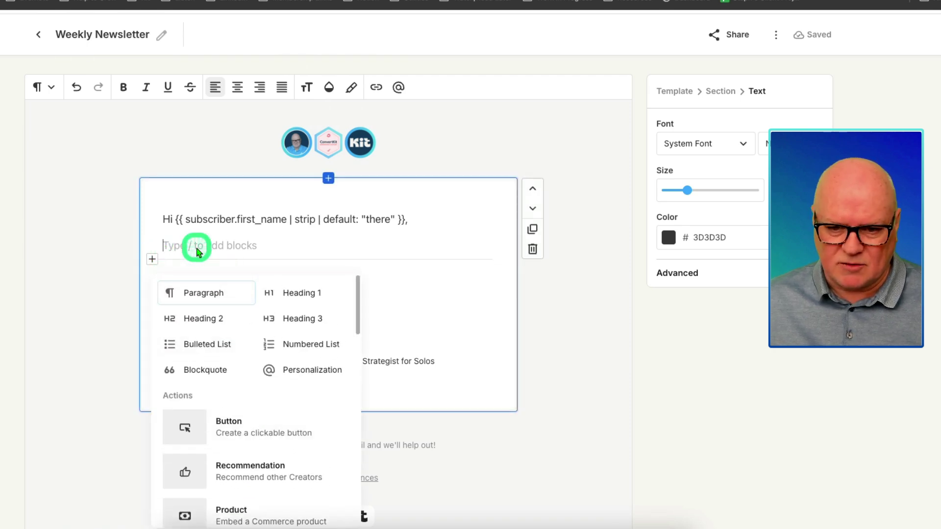
{"action": "left_click", "coordinate": [227, 248]}
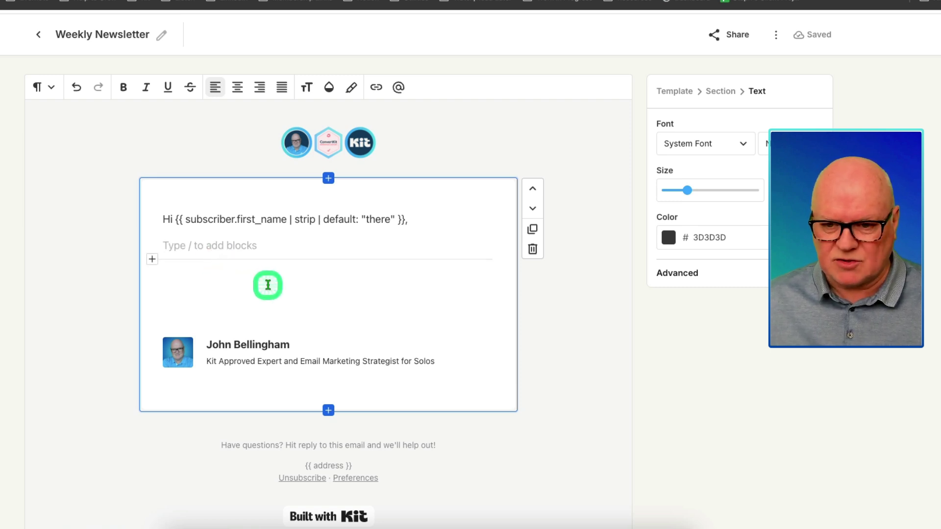
{"action": "scroll", "coordinate": [343, 267], "scroll_direction": "down", "scroll_amount": 1}
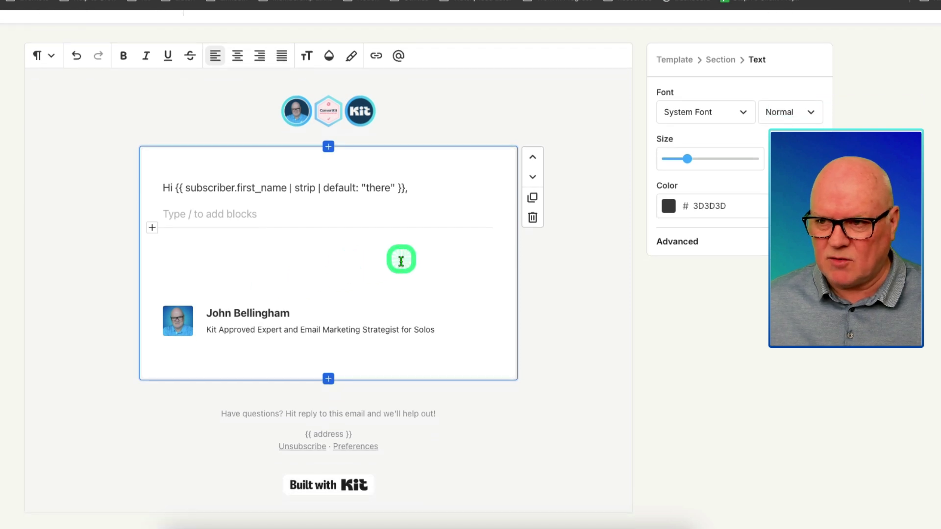
- Go to the email templates overview and check the Weekly Newsletter template there
{"action": "scroll", "coordinate": [417, 236], "scroll_direction": "up", "scroll_amount": 2}
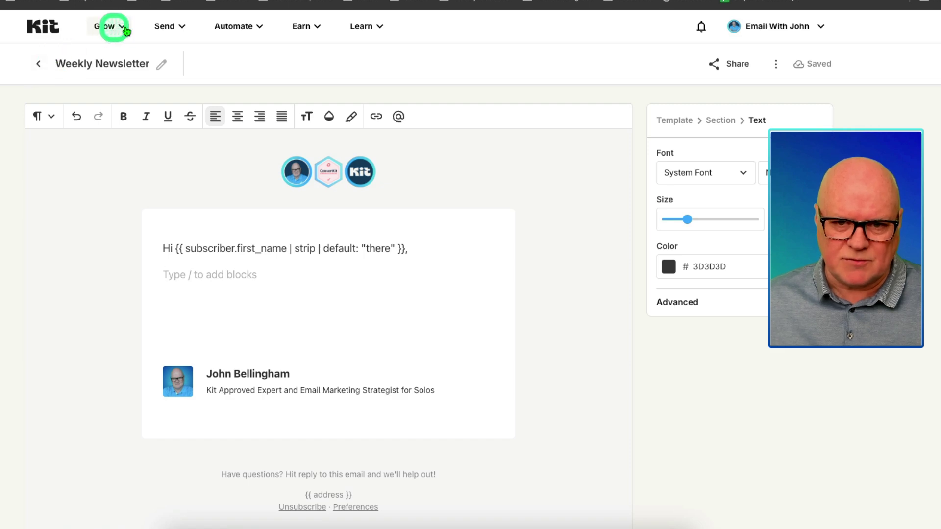
{"action": "left_click", "coordinate": [167, 27]}
{"action": "left_click", "coordinate": [417, 72]}
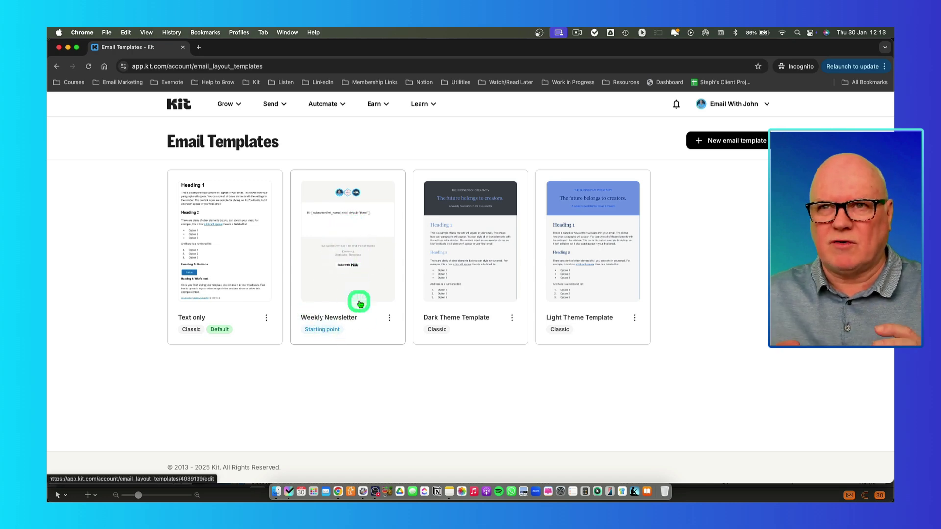
{"action": "left_click", "coordinate": [361, 304]}
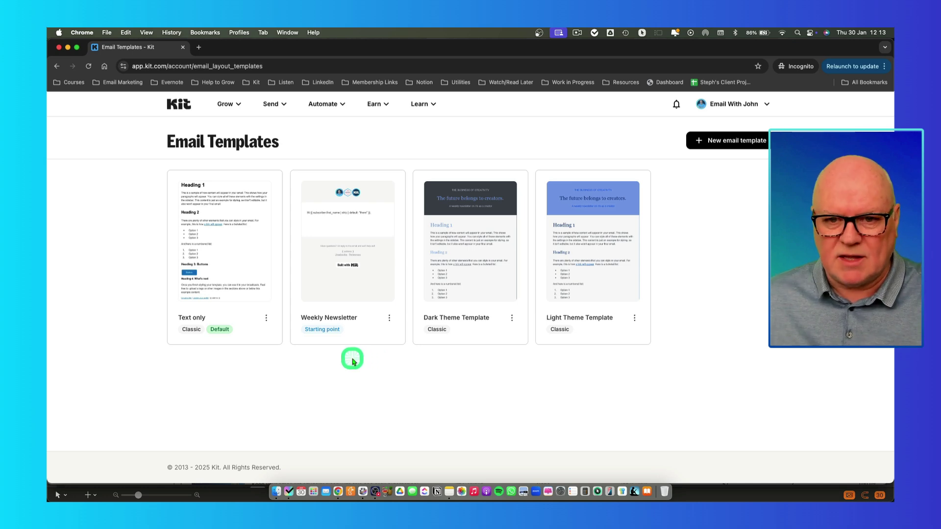
- Create a new broadcast based on the Weekly Newsletter template
{"action": "left_click", "coordinate": [275, 105]}
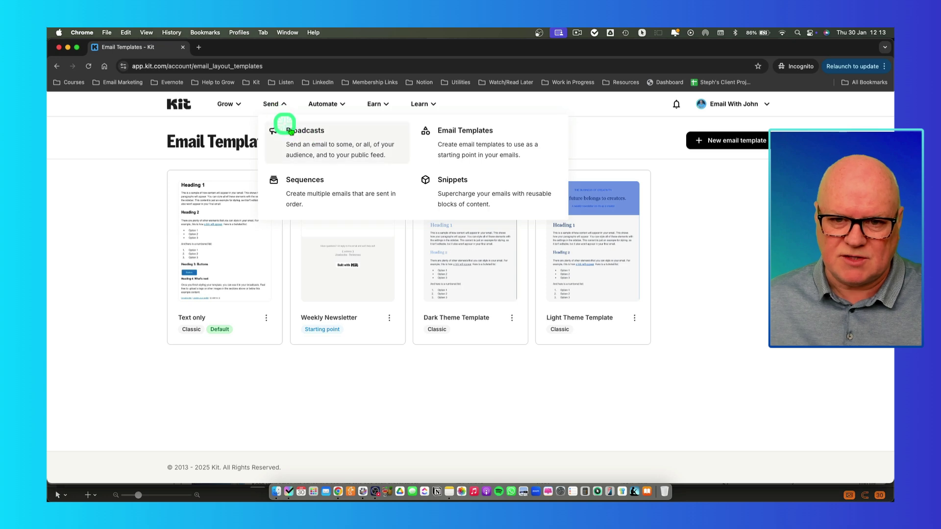
{"action": "left_click", "coordinate": [305, 141]}
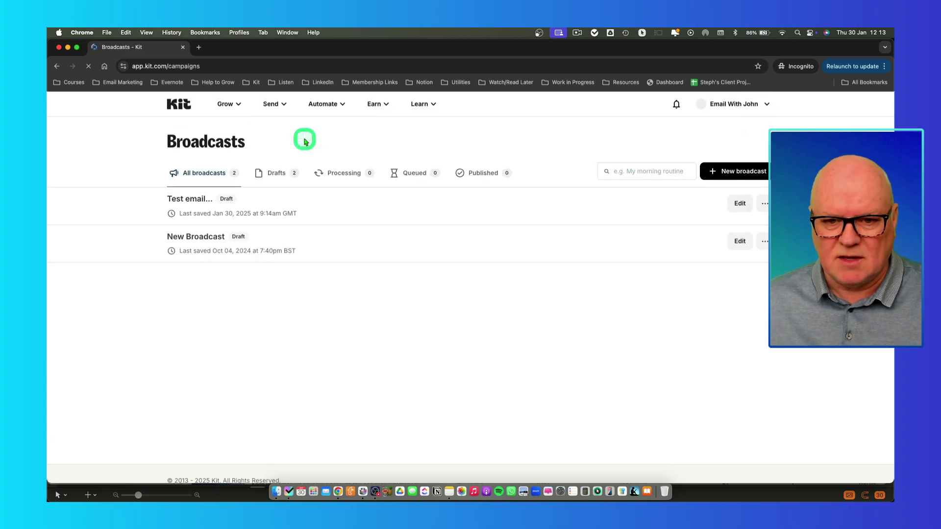
{"action": "left_click", "coordinate": [721, 172]}
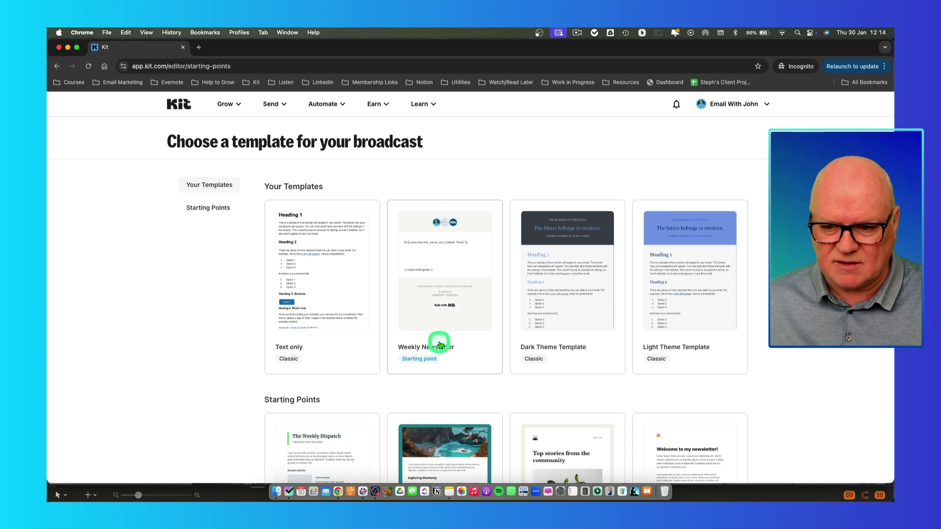
{"action": "left_click", "coordinate": [439, 342]}
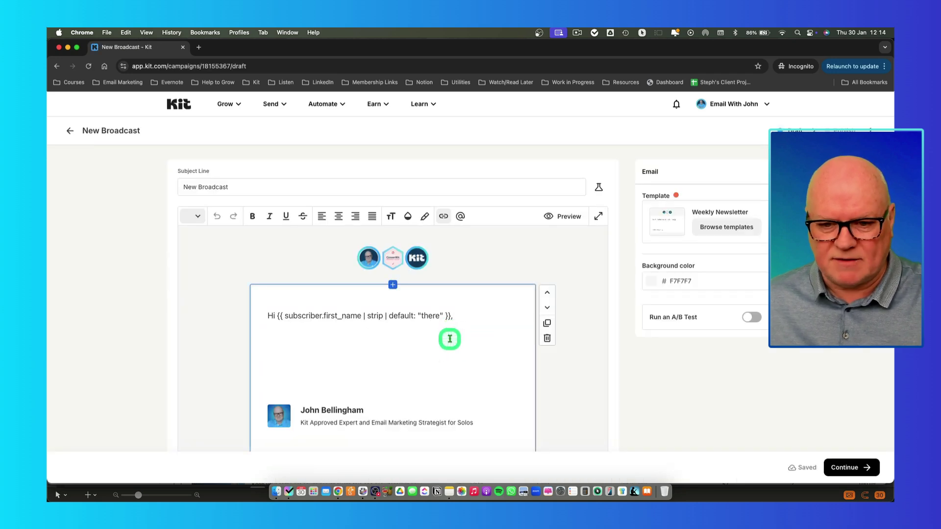
- Review the new broadcast's header image, greeting, empty body lines, signature and footer
{"action": "scroll", "coordinate": [449, 339], "scroll_direction": "down", "scroll_amount": 5}
{"action": "left_click", "coordinate": [293, 225]}
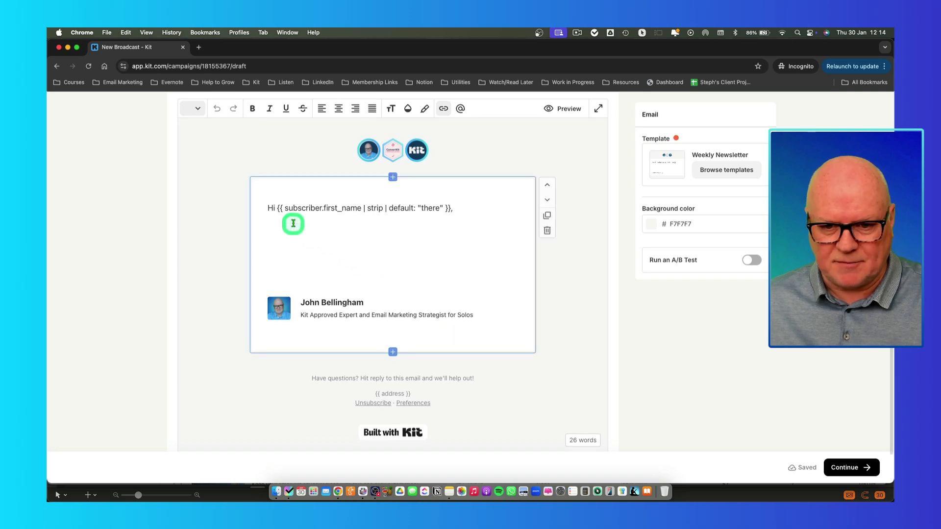
{"action": "scroll", "coordinate": [342, 237], "scroll_direction": "up", "scroll_amount": 4}
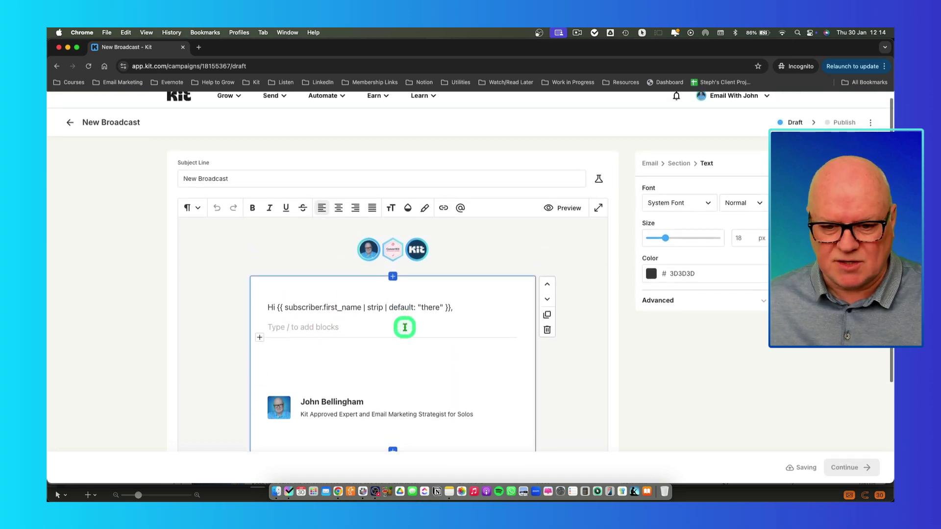
{"action": "scroll", "coordinate": [404, 326], "scroll_direction": "down", "scroll_amount": 4}
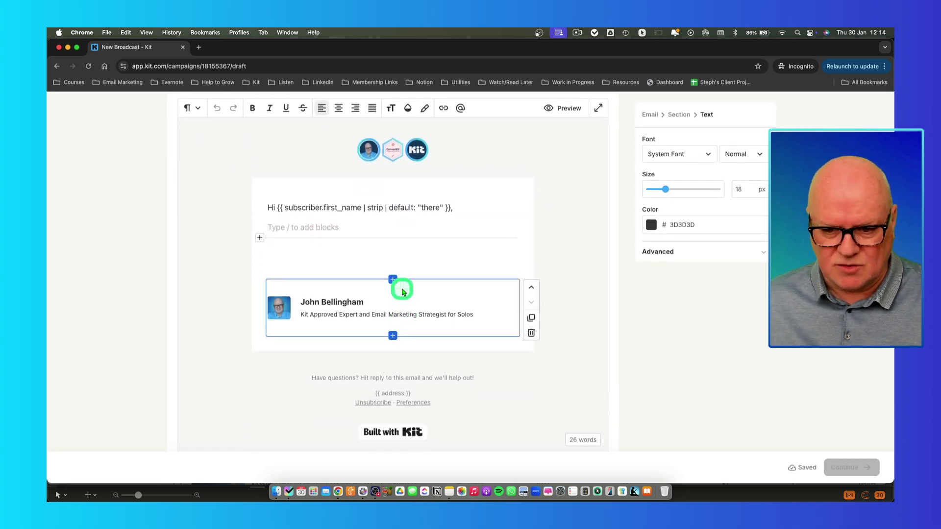
{"action": "scroll", "coordinate": [400, 289], "scroll_direction": "up", "scroll_amount": 5}
{"action": "scroll", "coordinate": [403, 300], "scroll_direction": "down", "scroll_amount": 1}
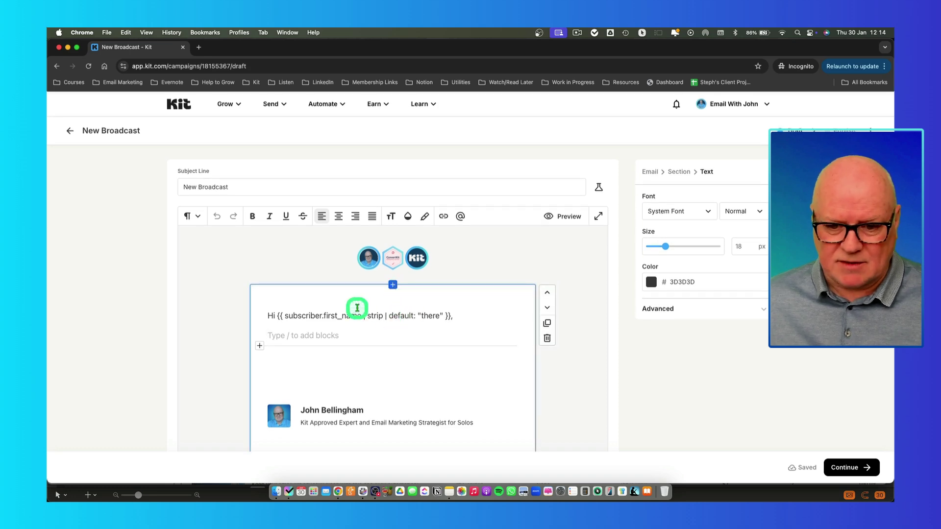
{"action": "left_click", "coordinate": [258, 349]}
{"action": "left_click", "coordinate": [279, 337]}
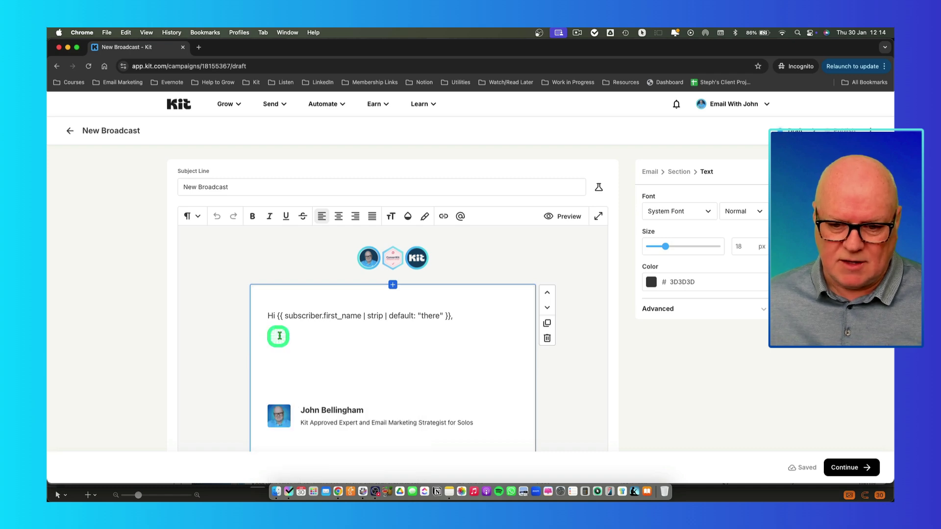
{"action": "scroll", "coordinate": [329, 346], "scroll_direction": "down", "scroll_amount": 3}
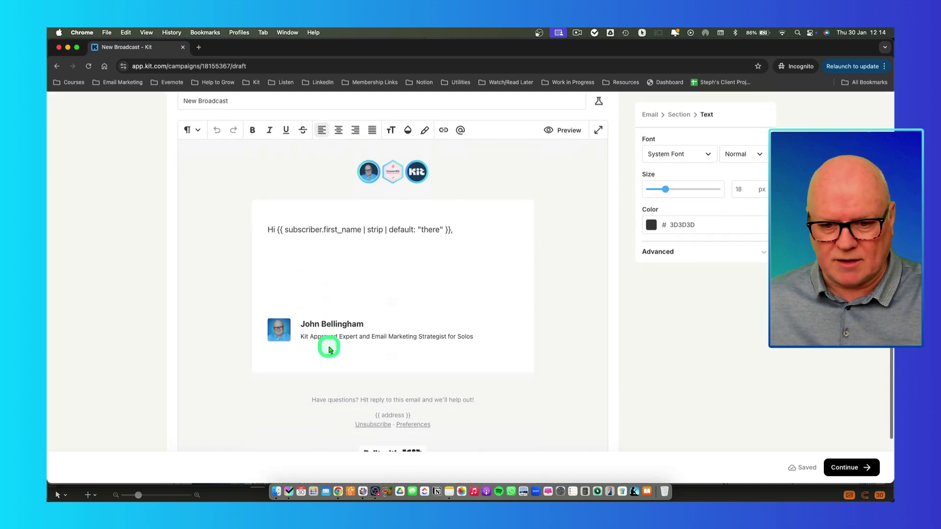
{"action": "scroll", "coordinate": [329, 346], "scroll_direction": "up", "scroll_amount": 3}
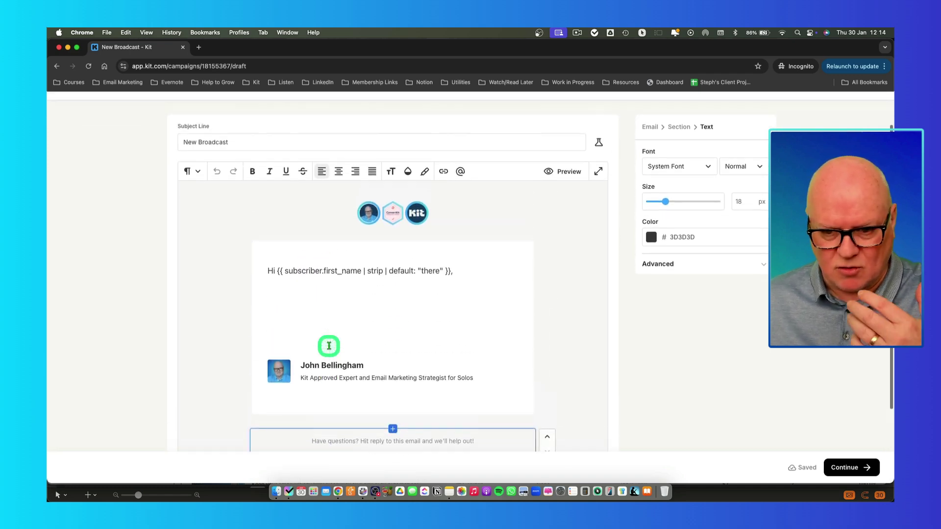
{"action": "scroll", "coordinate": [329, 345], "scroll_direction": "up", "scroll_amount": 2}
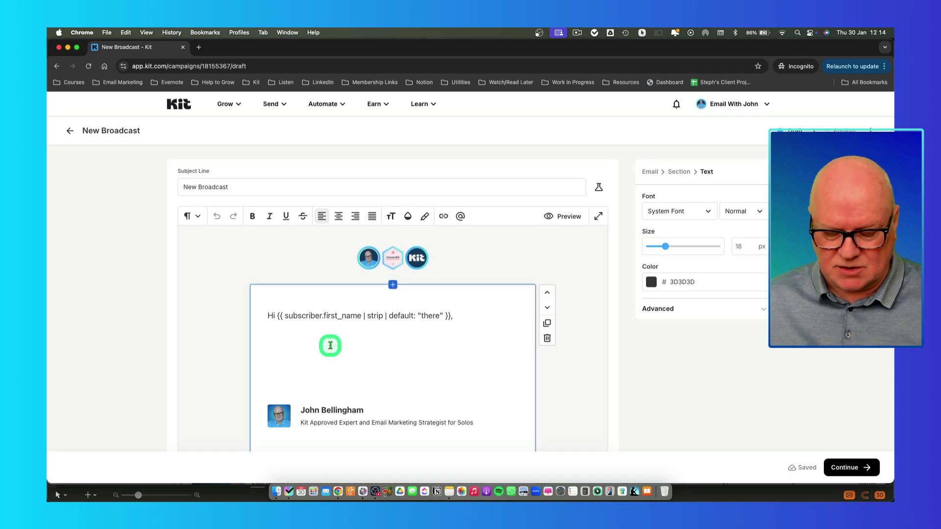